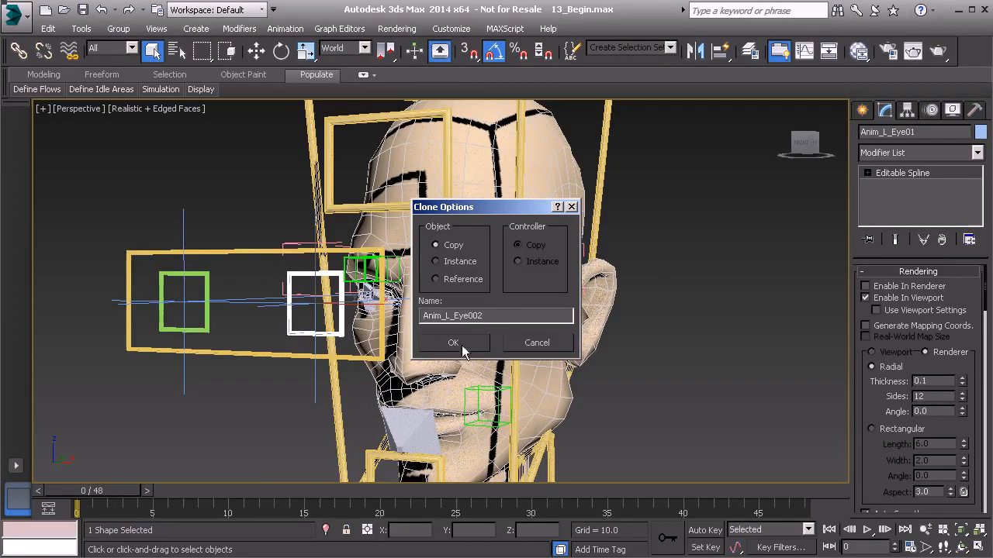
Clone the left eye control as an independent copy and move it up toward the left brow, to about X 2.5, Y -16.8, Z 62.3.
left_click(453, 342)
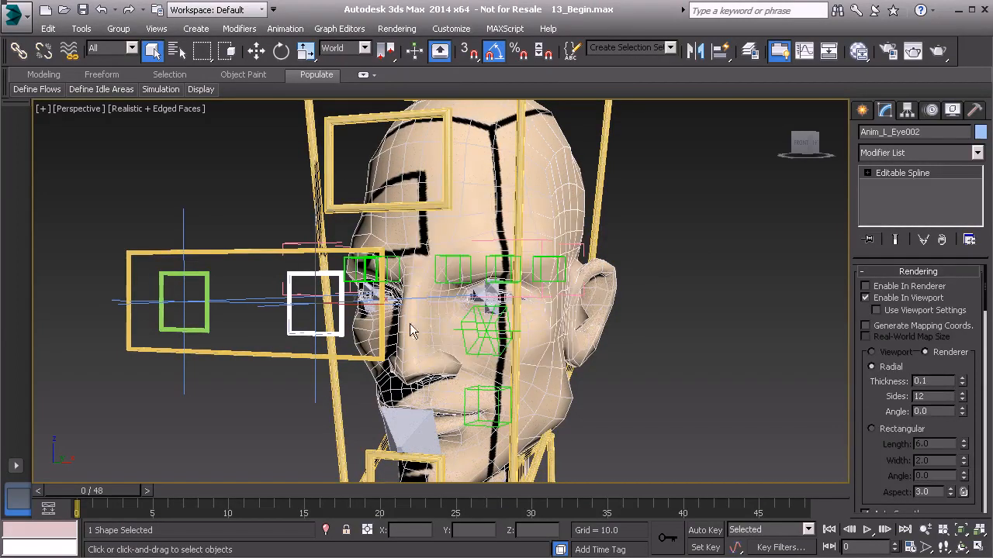
middle_click_drag(323, 252, 287, 271, "alt")
key("w")
middle_click_drag(347, 259, 318, 264, "alt")
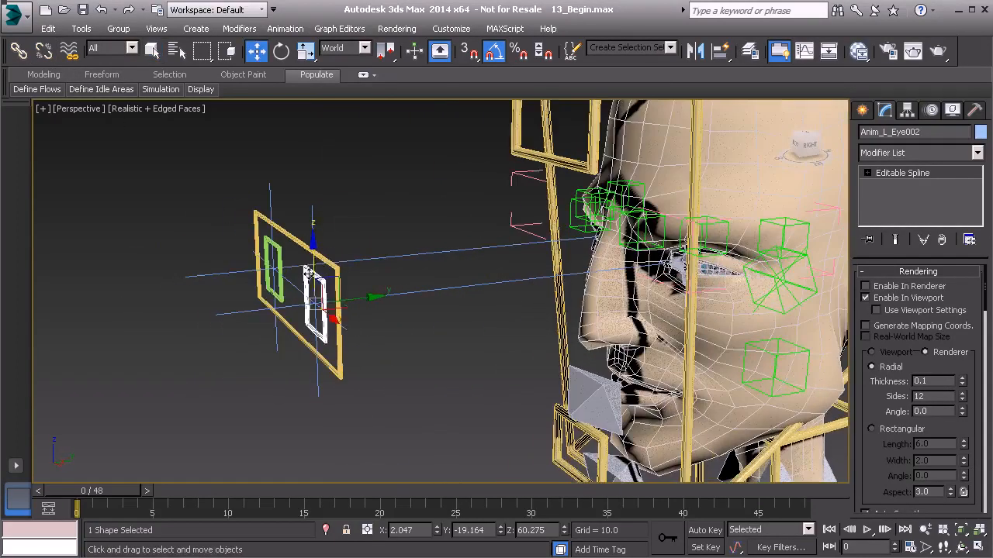
left_click_drag(316, 300, 407, 216)
middle_click_drag(408, 216, 415, 264, "alt")
scroll(420, 332, "up", 5)
middle_click_drag(415, 264, 404, 283, "alt")
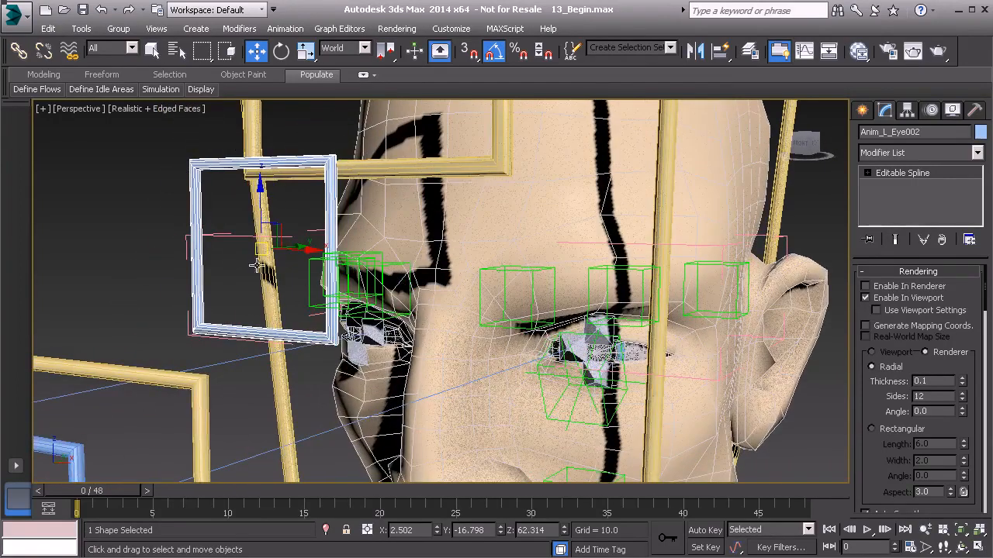
middle_click_drag(314, 267, 445, 282, "alt")
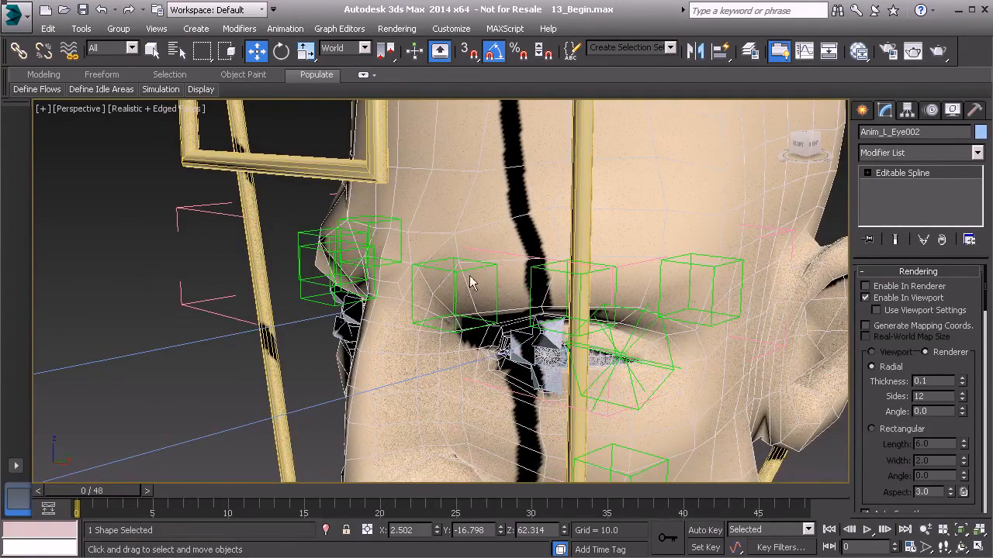
middle_click_drag(465, 239, 536, 292, "alt")
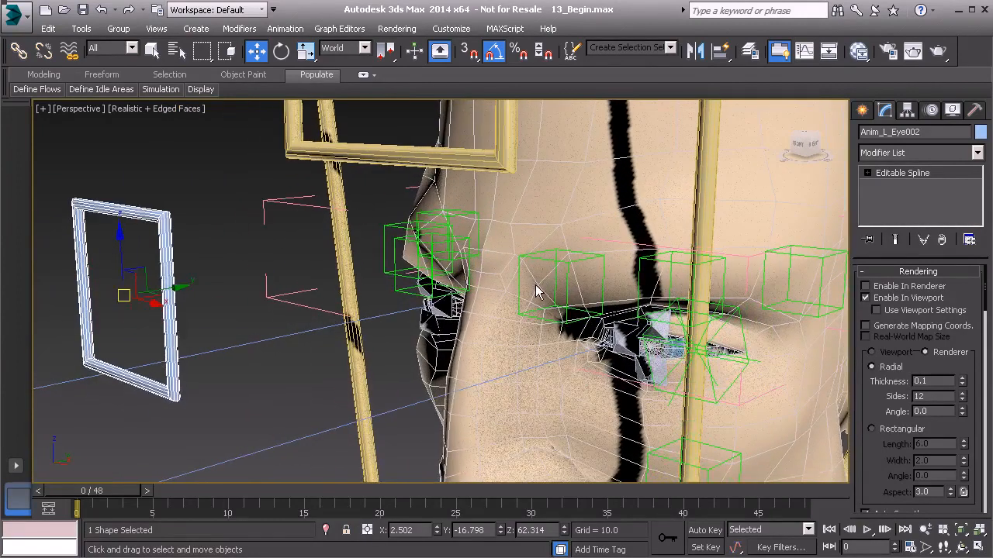
Review the scene's layers and their hide and freeze states in the layer manager, then close it.
left_click(82, 29)
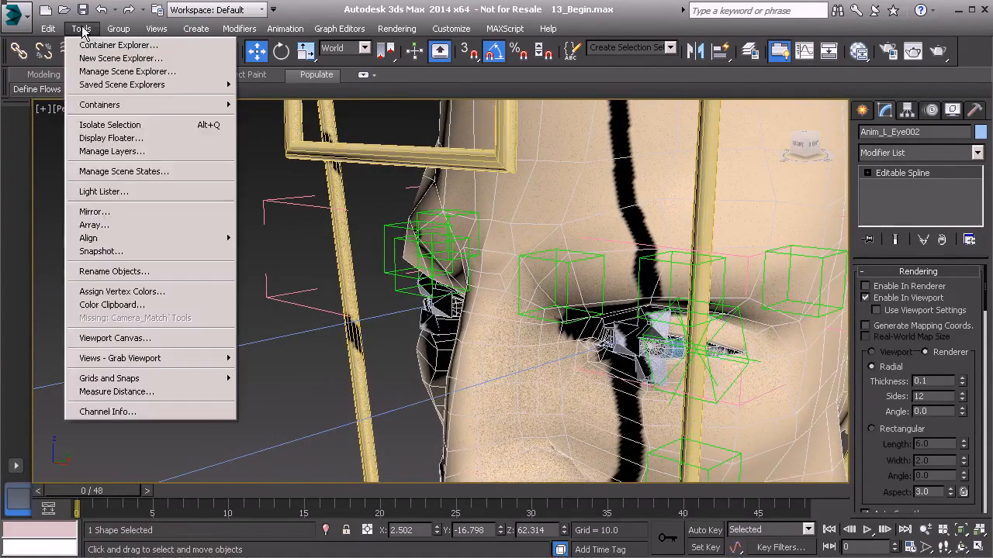
left_click(130, 149)
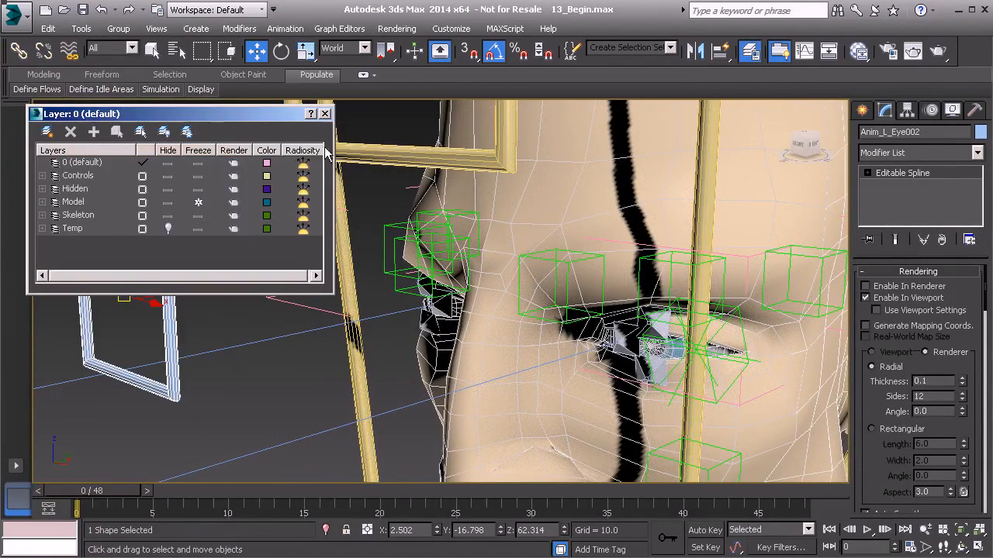
left_click(325, 114)
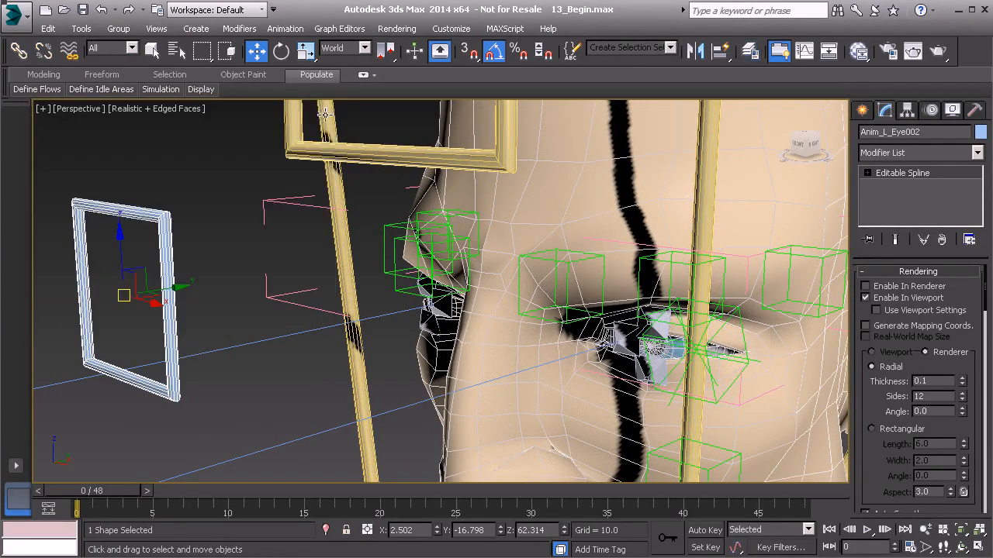
Quick Align the copied control to the inner left brow bone.
middle_click_drag(549, 235, 532, 311, "alt")
key("shift+a")
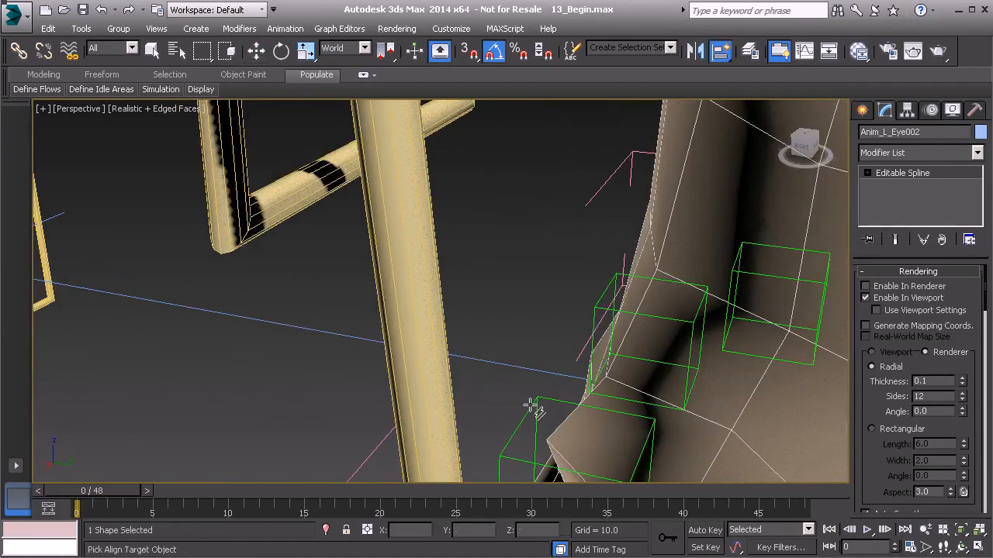
left_click(535, 407)
middle_click_drag(412, 368, 567, 346, "alt")
middle_click_drag(569, 419, 564, 327)
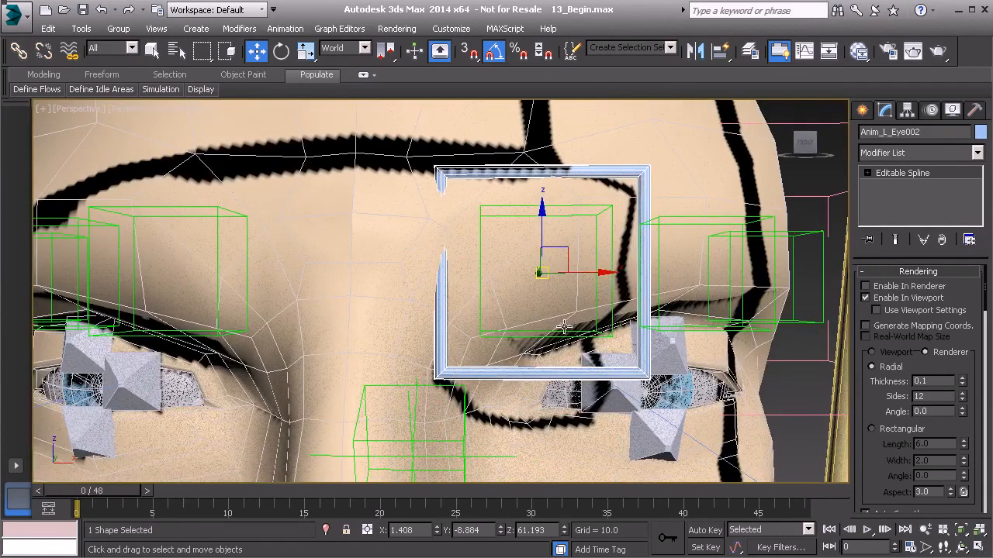
Scale down the copied control's spline vertices to roughly the brow bone's size and move them forward in front of the face.
left_click(922, 174)
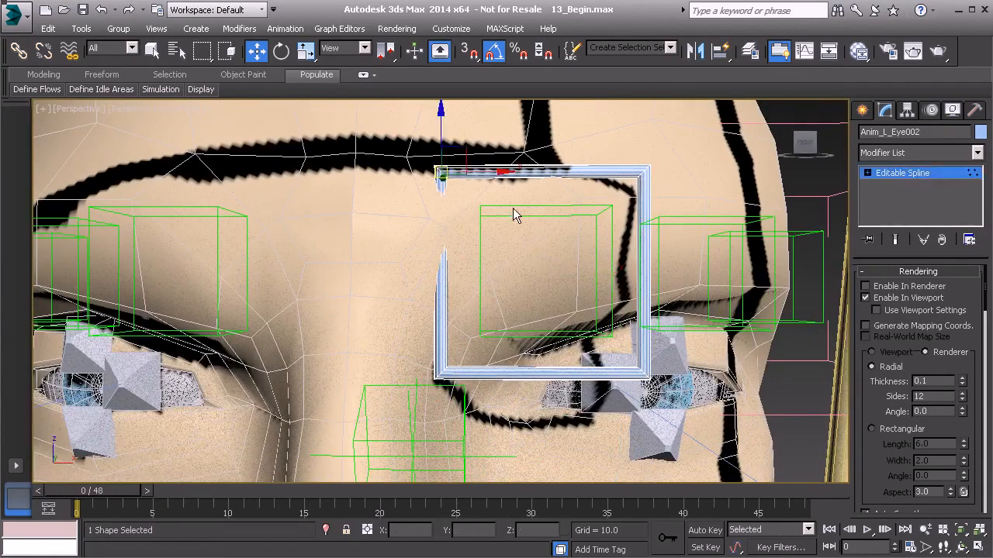
key("r")
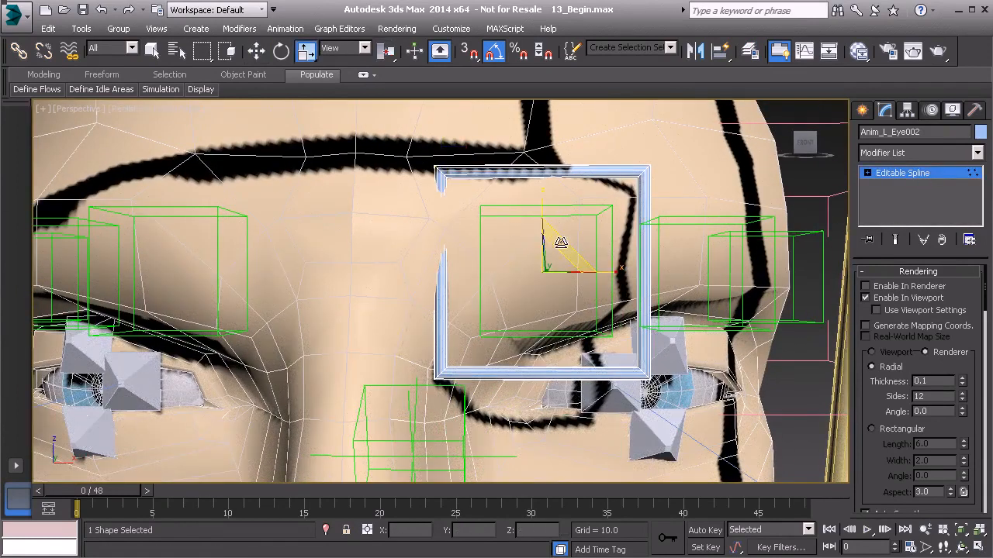
left_click_drag(552, 251, 456, 320)
middle_click_drag(478, 326, 441, 350, "alt")
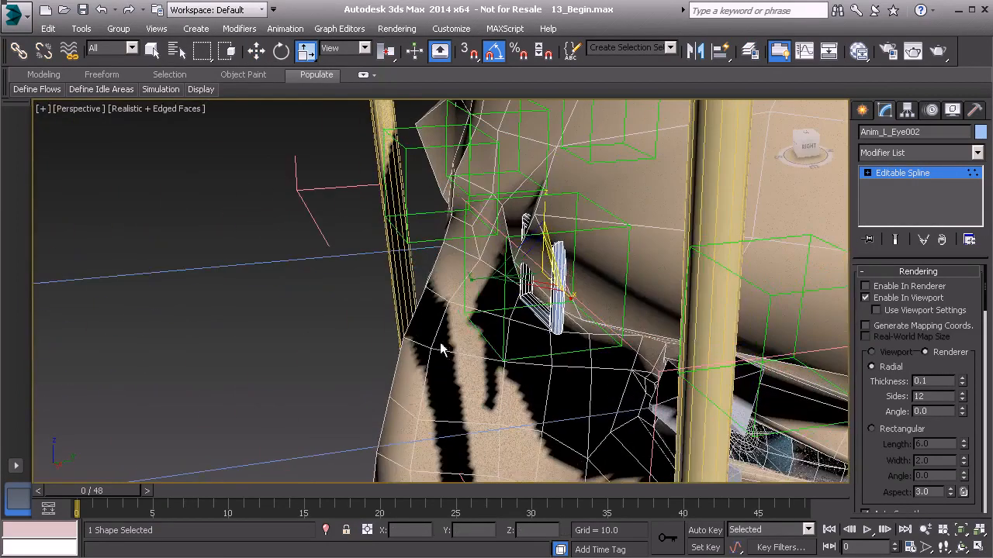
key("w")
left_click_drag(532, 221, 517, 223)
middle_click_drag(432, 301, 542, 266, "alt")
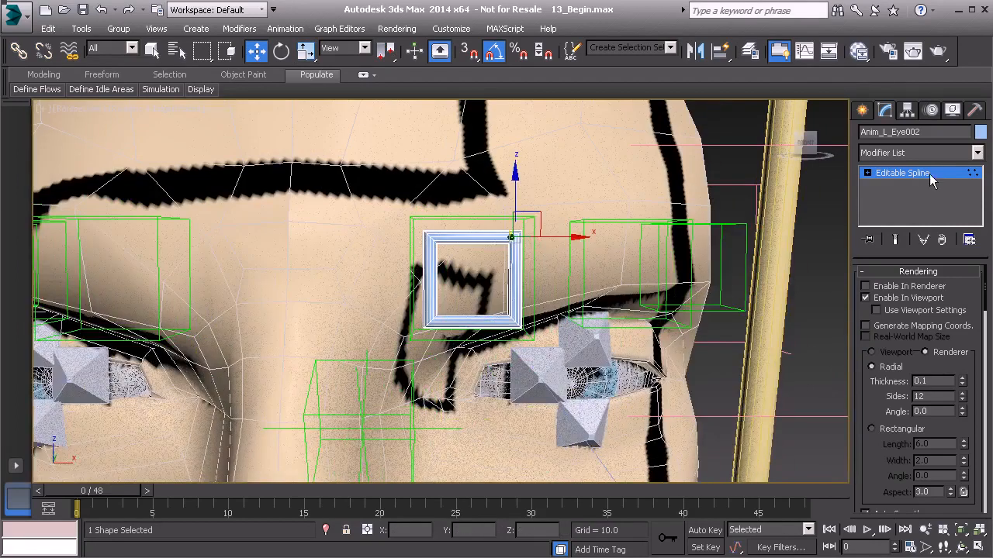
middle_click_drag(589, 299, 525, 322, "alt")
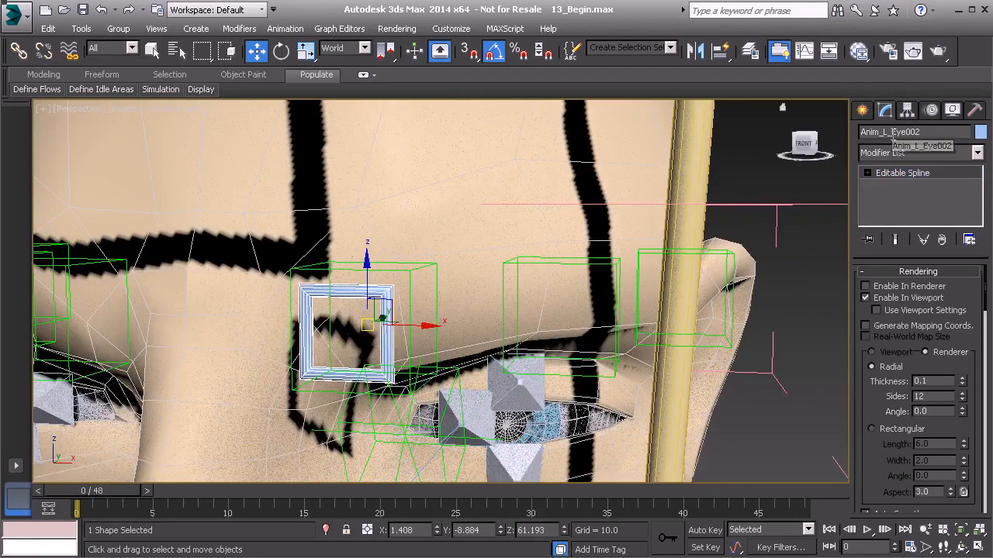
Rename the inner brow control to Anim_L_Brow_A01 and clone it as a copy named Anim_L_Brow_B01.
left_click_drag(896, 134, 930, 134)
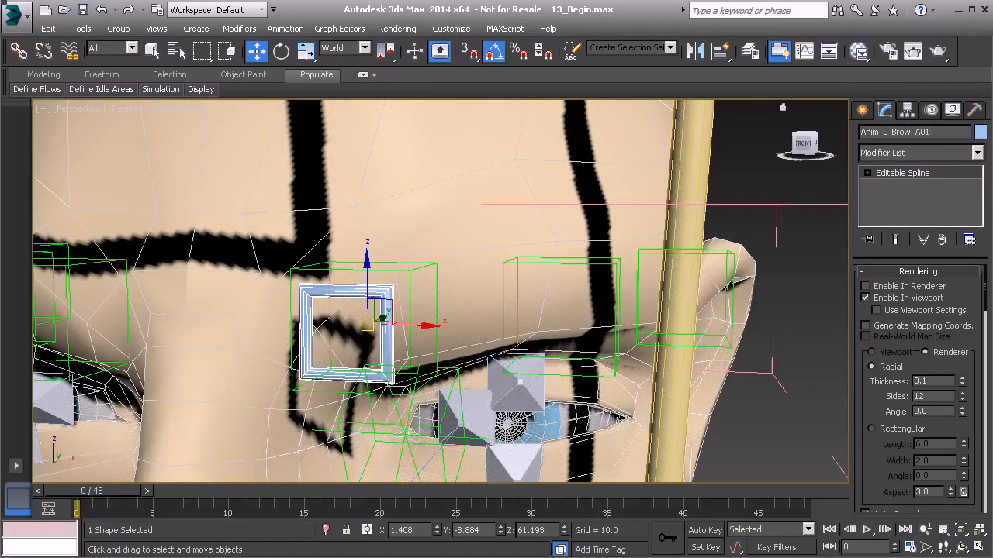
middle_click_drag(683, 223, 594, 289, "alt")
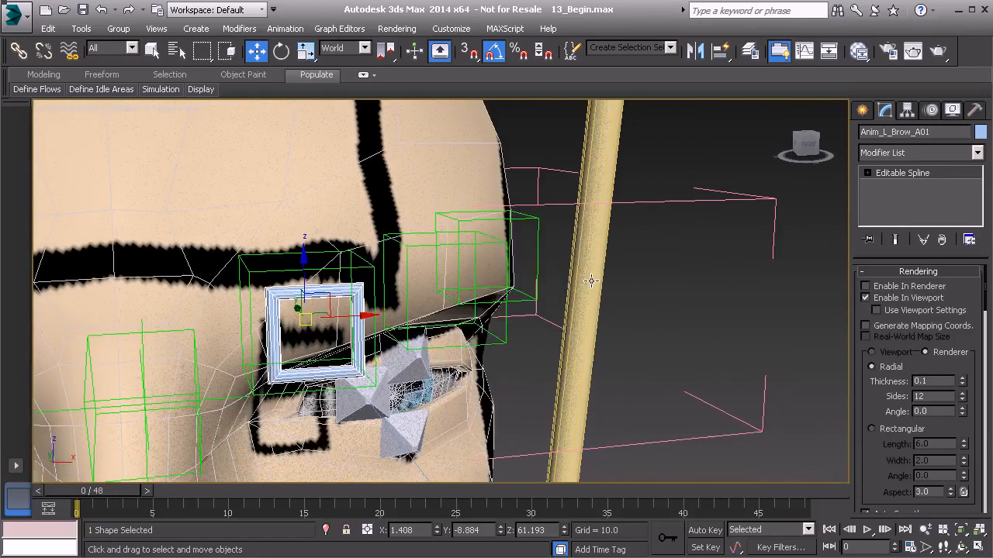
key("ctrl+v")
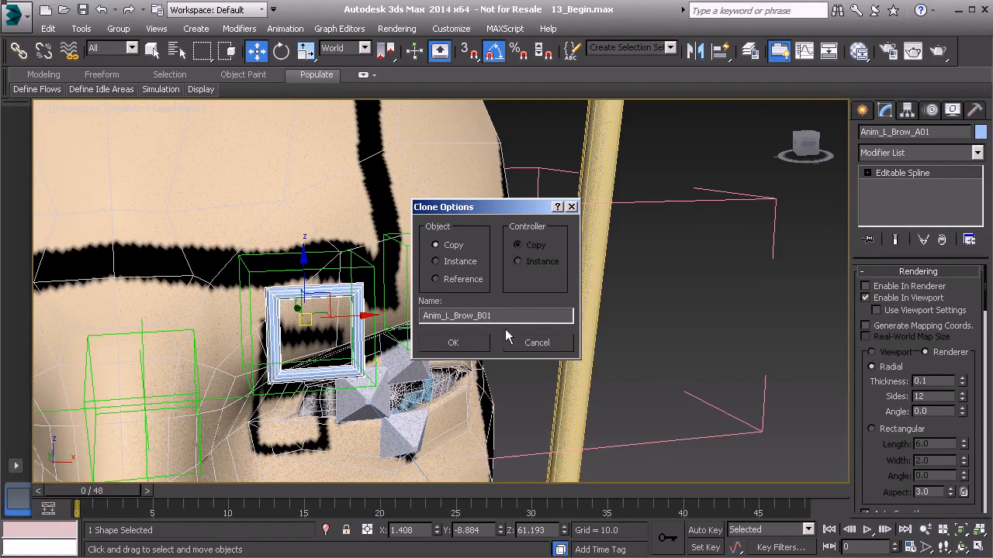
left_click(453, 342)
Quick Align Anim_L_Brow_B01 to the middle left brow bone and move its spline vertices forward in front of the face.
key("alt+a")
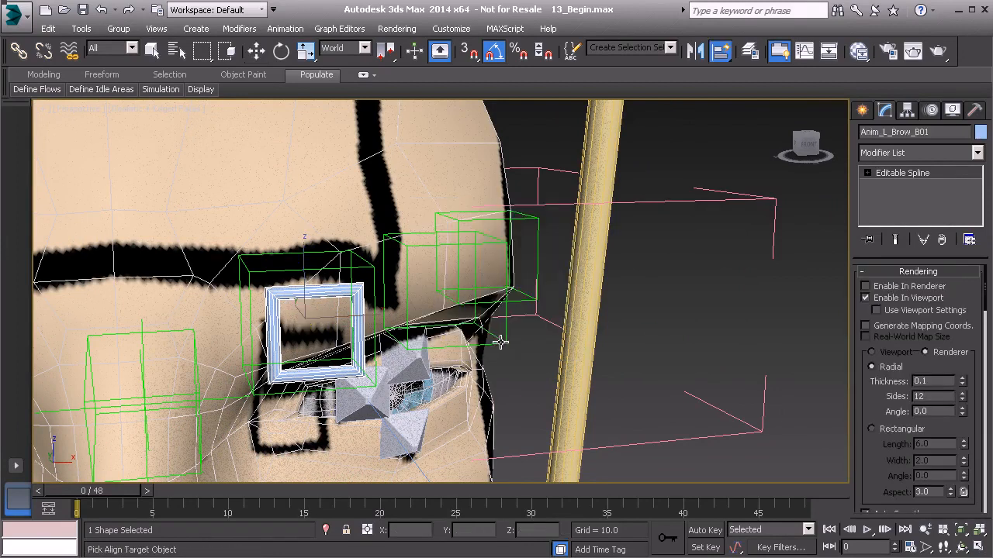
left_click(506, 342)
mouse_move(516, 339)
middle_mouse_down("alt")
mouse_move(587, 359)
mouse_move(471, 354)
mouse_move(488, 374)
middle_mouse_up("alt")
key("1")
middle_click_drag(493, 233, 434, 252, "alt")
left_click_drag(404, 205, 543, 373)
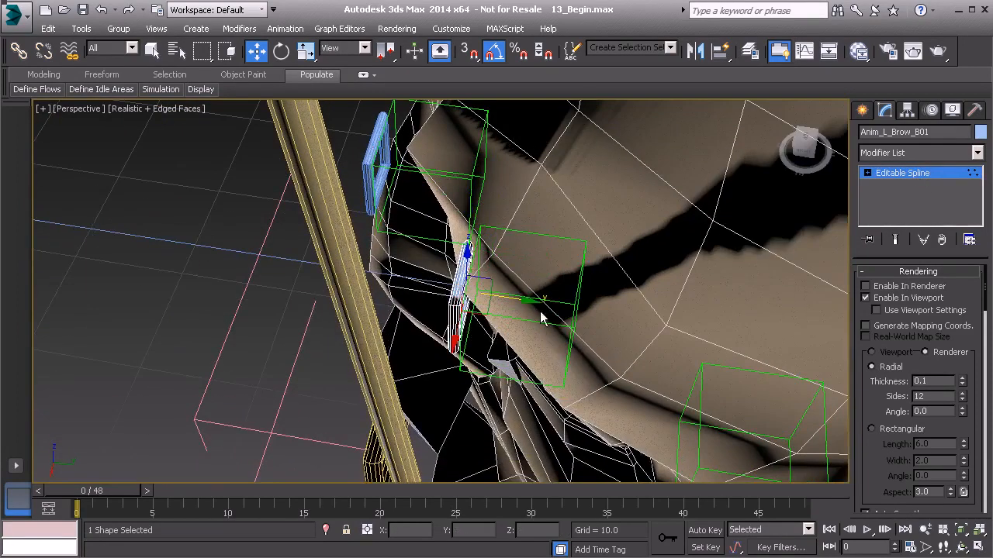
left_click_drag(533, 301, 494, 297)
middle_click_drag(494, 297, 651, 236, "alt")
left_click(898, 175)
Clone the middle brow control as a copy named Anim_L_Brow_C01 and Quick Align it to the outer left brow bone.
middle_click_drag(516, 295, 479, 309)
left_click_drag(479, 309, 535, 321, "shift")
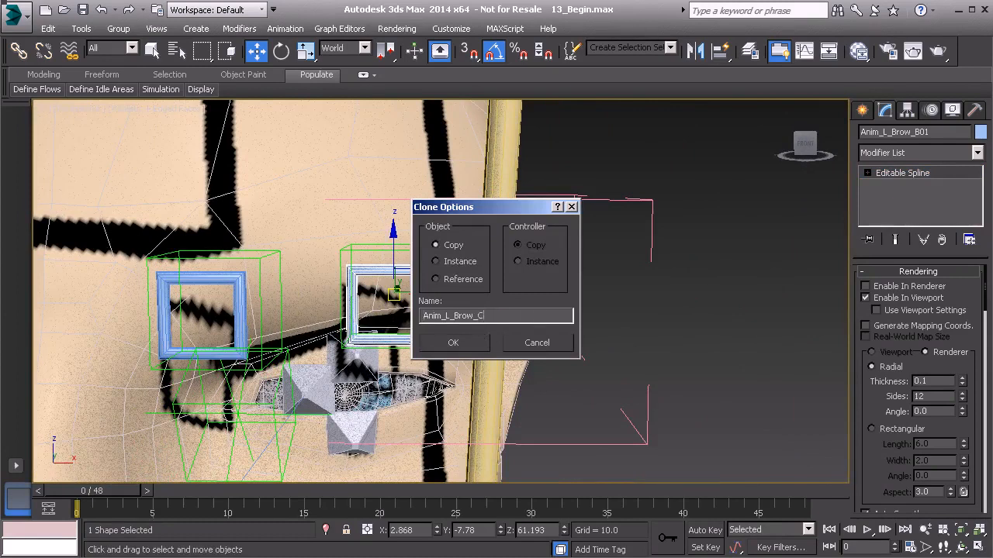
left_click(455, 344)
middle_click_drag(542, 337, 538, 364)
key("alt+a")
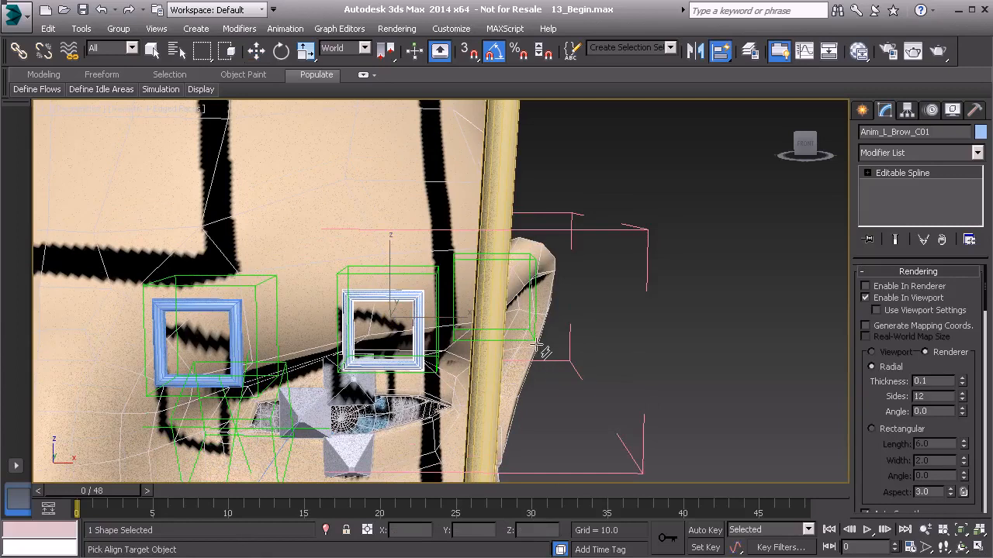
left_click(535, 342)
middle_click_drag(598, 353, 728, 258, "alt")
Move the spline vertices of Anim_L_Brow_C01 outward along X so the shape sits beside the head.
left_click(896, 175)
middle_click_drag(683, 287, 368, 201, "alt")
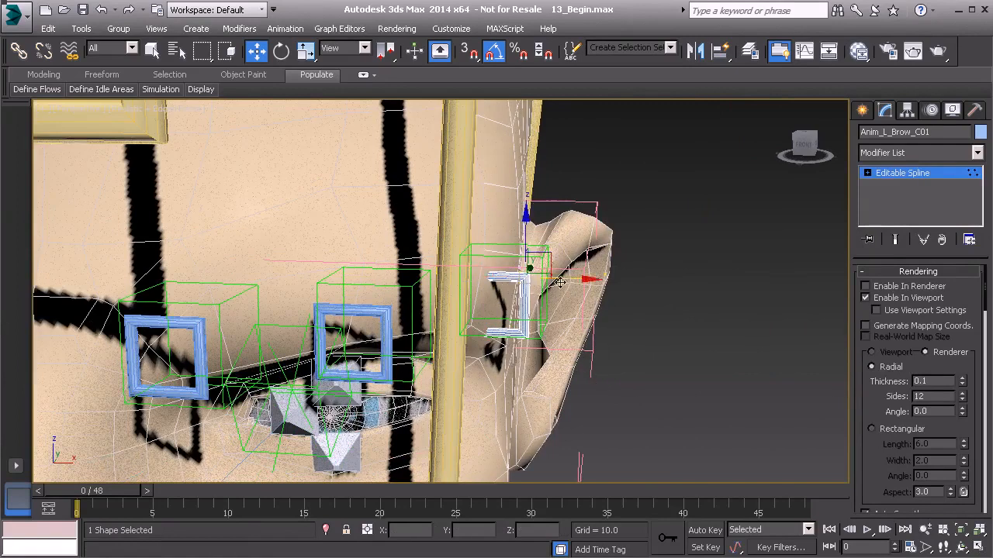
left_click_drag(584, 280, 650, 288)
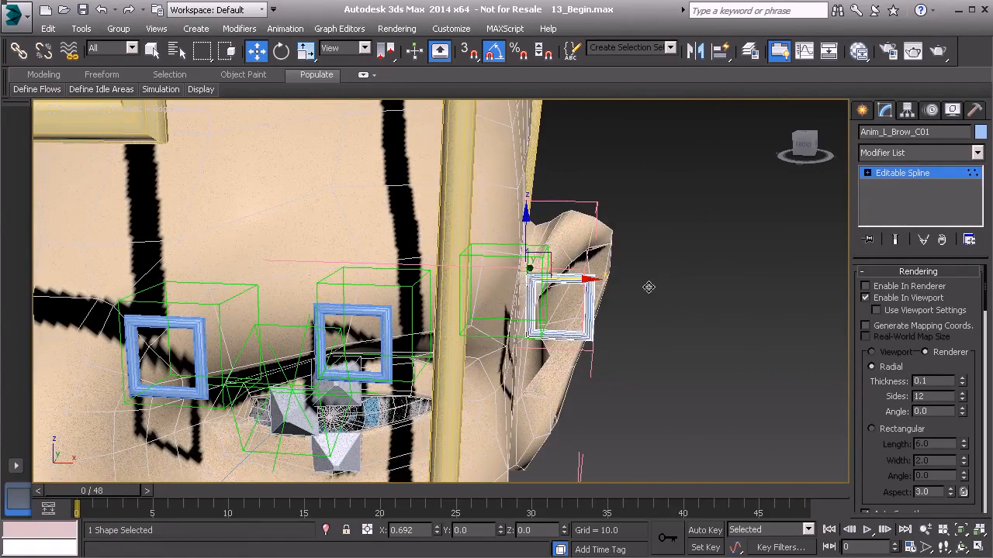
middle_click_drag(649, 288, 637, 375, "alt")
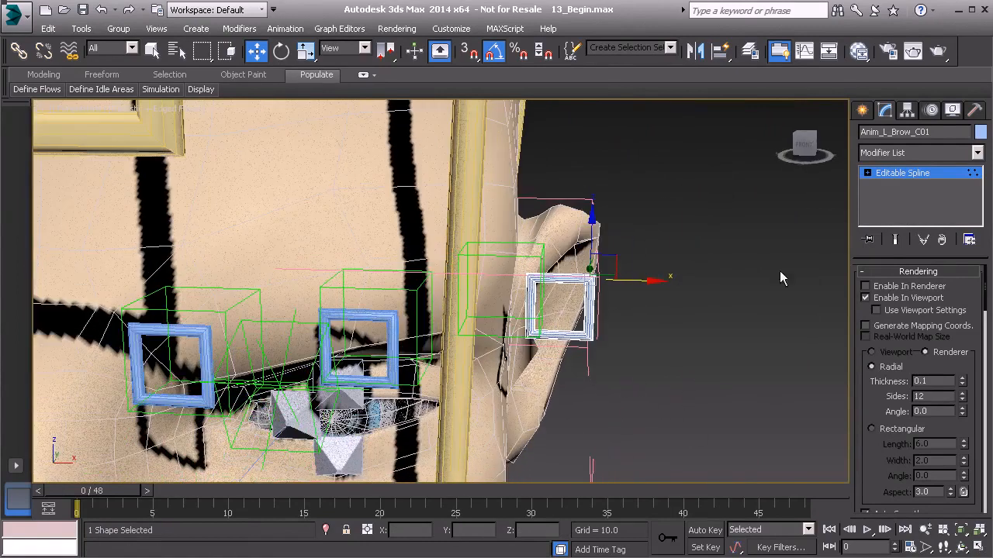
left_click(916, 172)
Shift the spline vertices of Anim_L_Brow_B01 slightly outward along X, finish vertex editing and deselect the control.
mouse_move(450, 368)
middle_mouse_down("alt")
mouse_move(472, 339)
mouse_move(516, 362)
mouse_move(469, 365)
middle_mouse_up("alt")
left_click(418, 335)
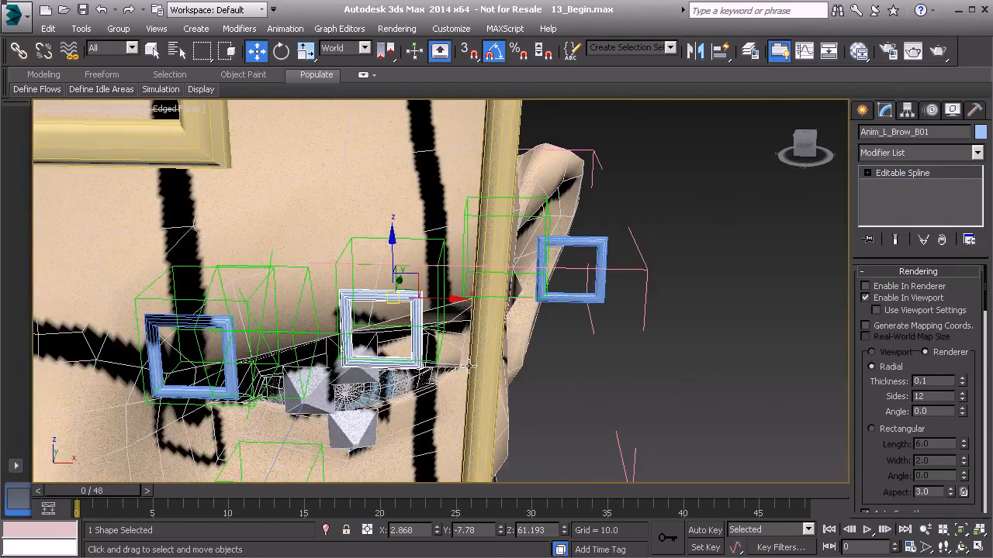
left_click(888, 175)
middle_click_drag(487, 441, 473, 362, "alt")
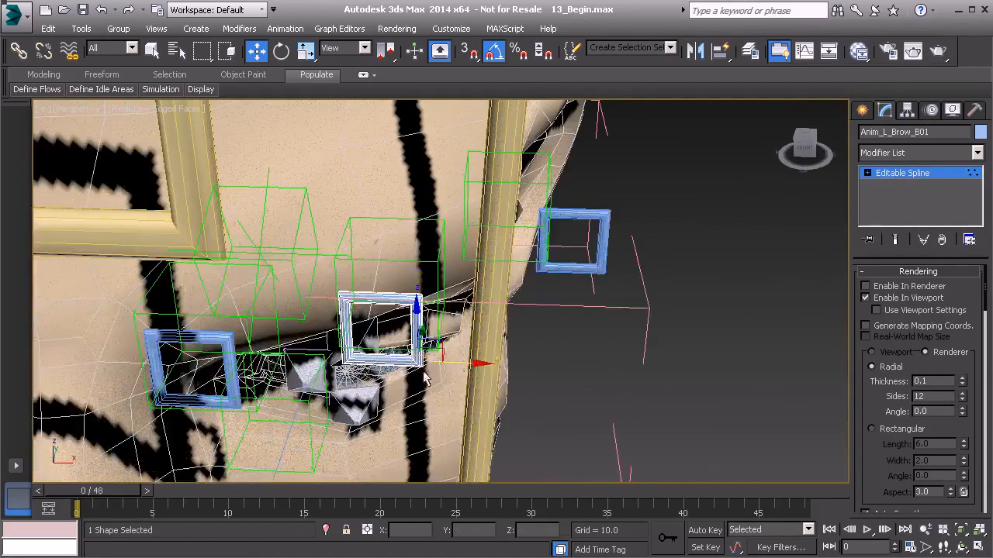
left_click_drag(480, 364, 525, 367)
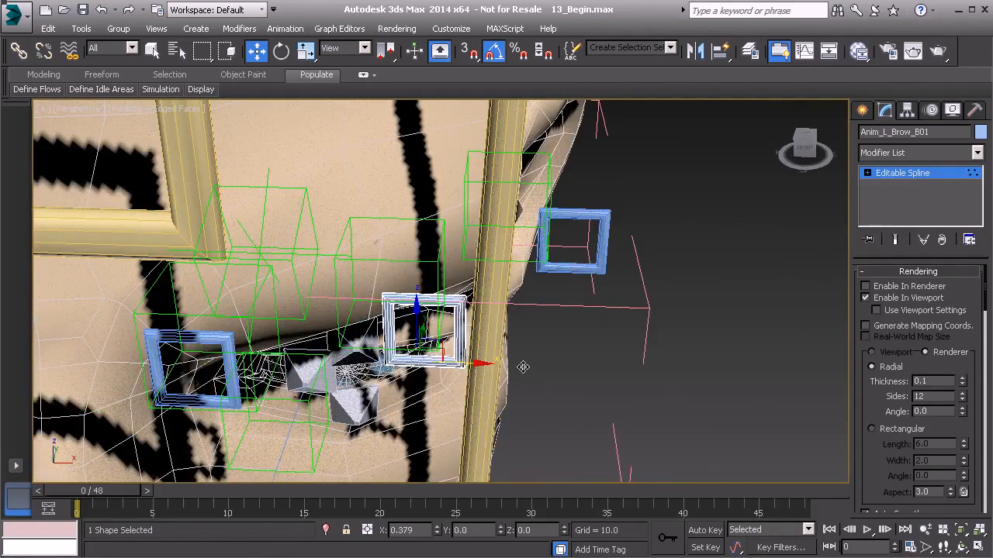
mouse_move(525, 366)
middle_mouse_down("alt")
mouse_move(543, 375)
mouse_move(546, 357)
mouse_move(522, 361)
middle_mouse_up("alt")
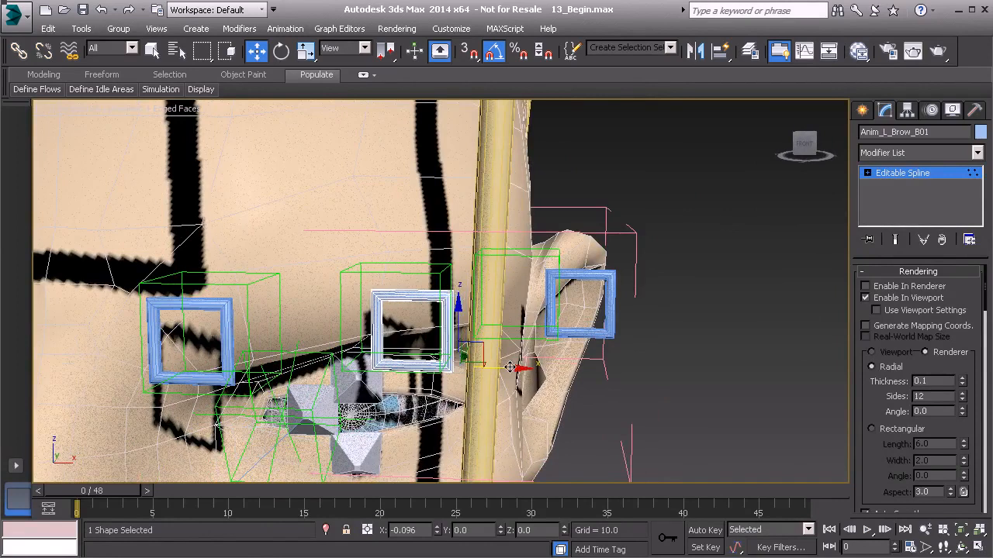
middle_click_drag(520, 367, 651, 298, "alt")
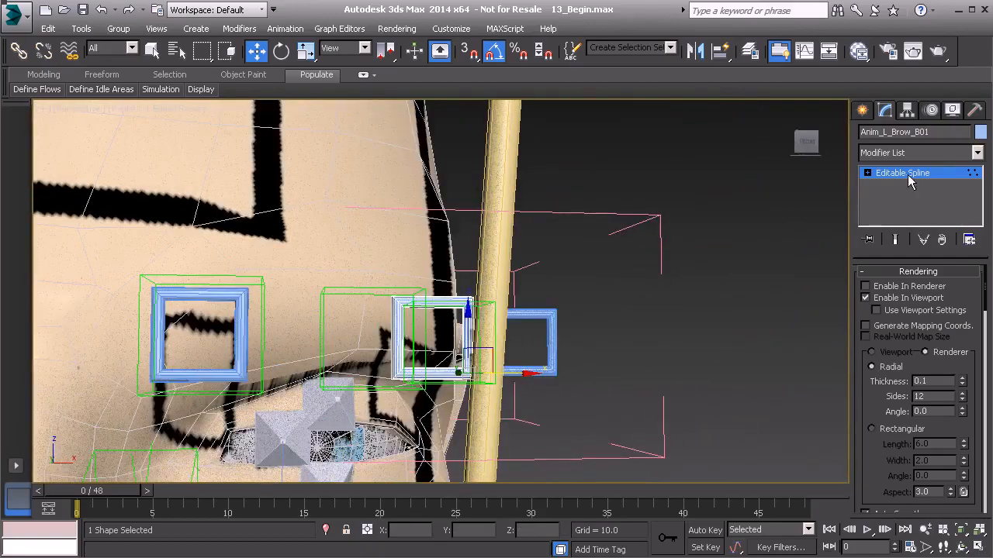
left_click(908, 174)
left_click(739, 349)
Import Arrow_Shape.FBX into the scene with the current import options.
middle_click_drag(742, 355, 585, 373, "alt")
scroll(708, 381, "down", 5)
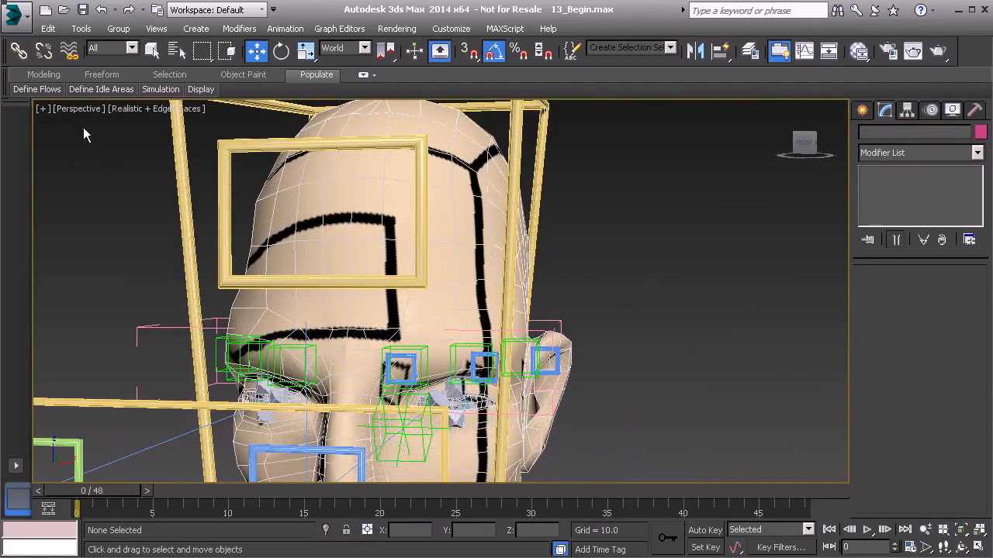
left_click(19, 22)
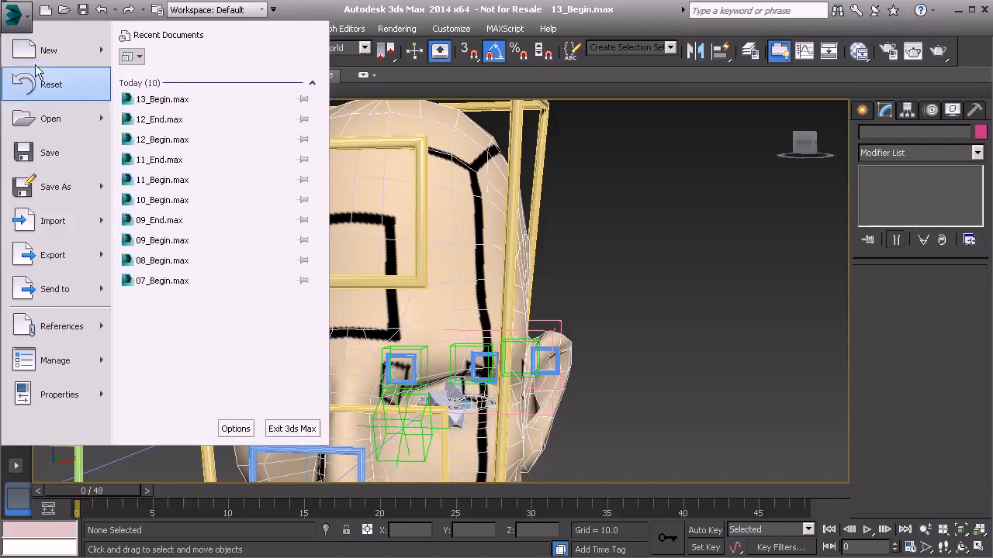
left_click(55, 223)
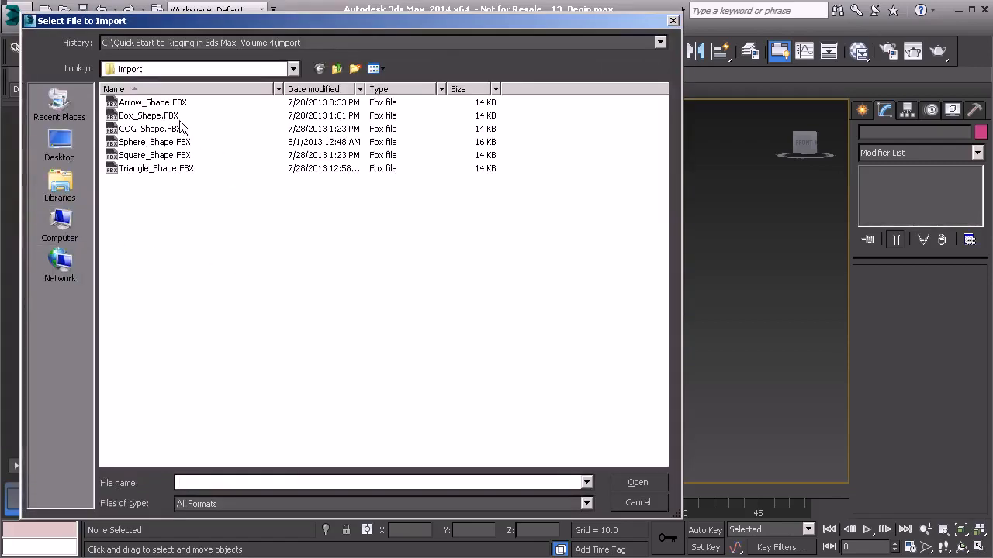
left_click(153, 102)
left_click(631, 481)
left_click(610, 490)
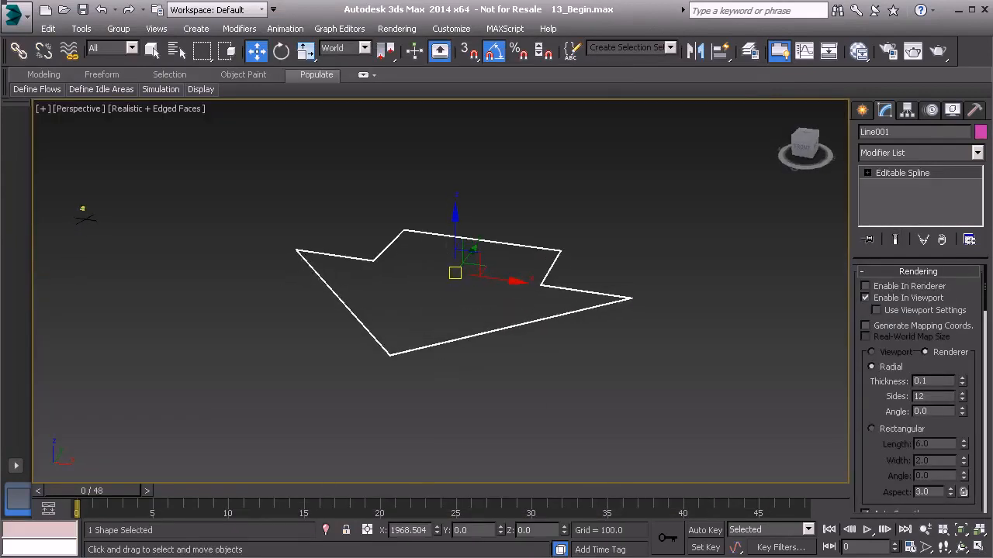
middle_click_drag(419, 275, 504, 335)
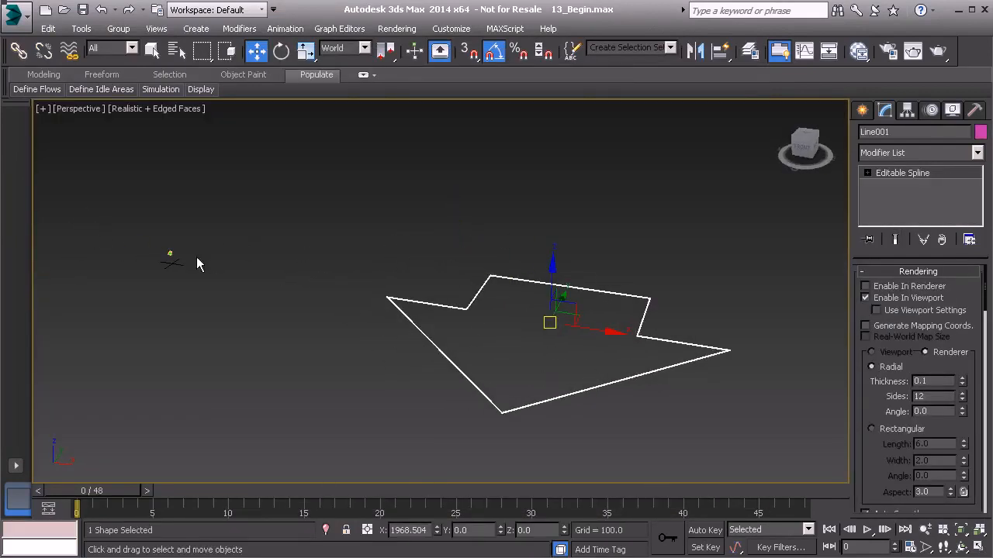
Move the imported arrow along X to near the scene origin and scale its spline vertices down to a small fraction of their size.
left_click_drag(610, 334, 438, 322)
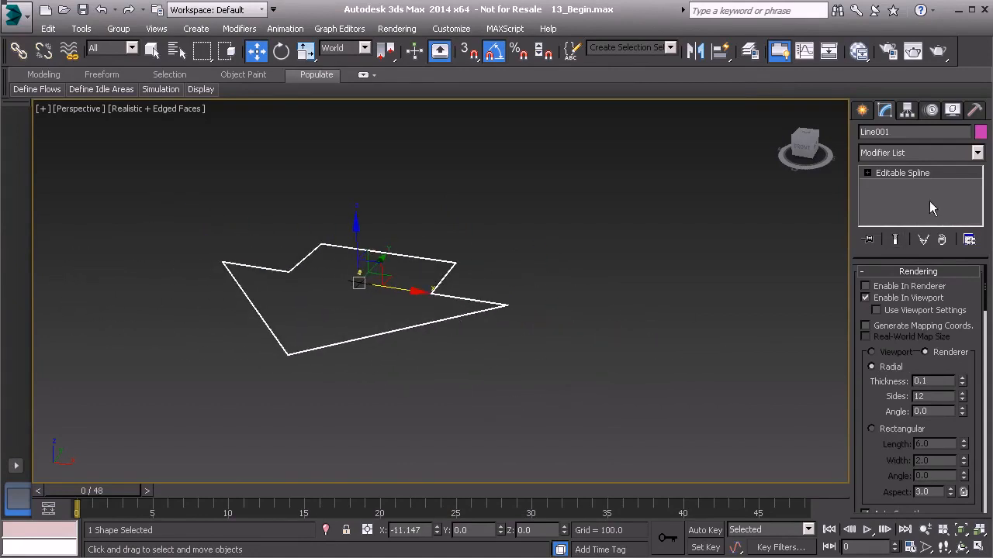
left_click(924, 173)
key("1")
left_click_drag(621, 437, 621, 438)
key("r")
left_click_drag(381, 282, 328, 382)
key("z")
middle_click_drag(415, 287, 357, 384)
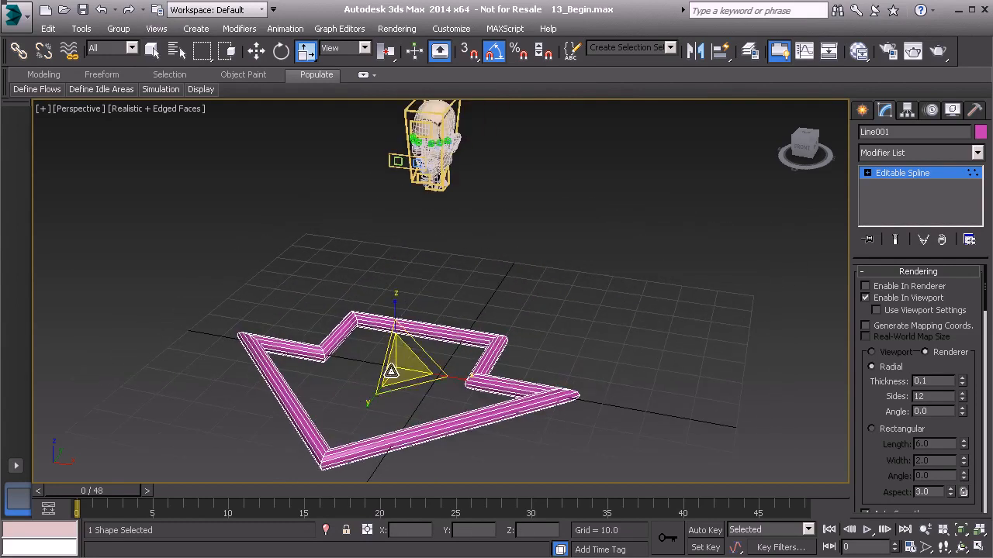
left_click_drag(398, 355, 358, 455)
left_click_drag(394, 351, 377, 443)
left_click_drag(397, 353, 394, 382)
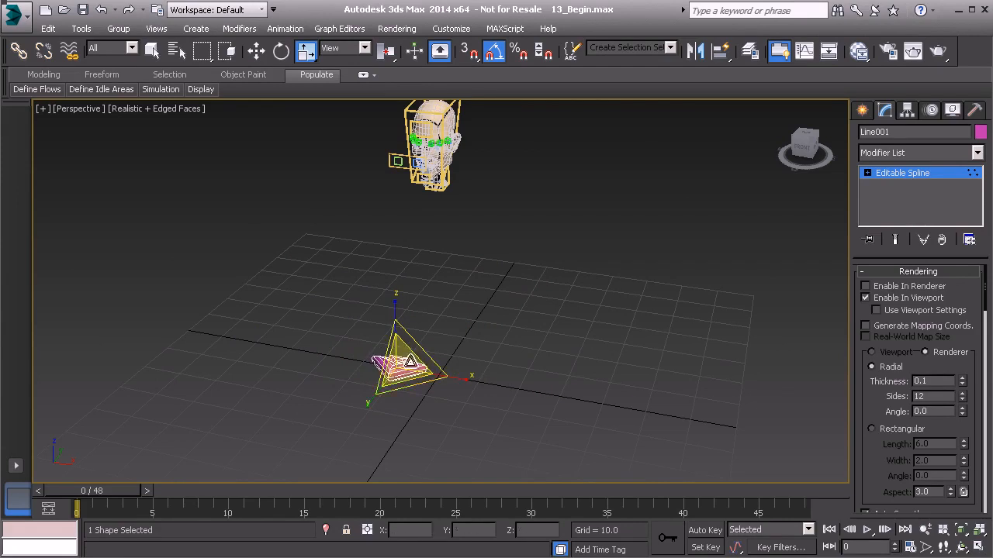
Apply Reset XForm to the arrow shape and collapse its modifier stack.
left_click(975, 113)
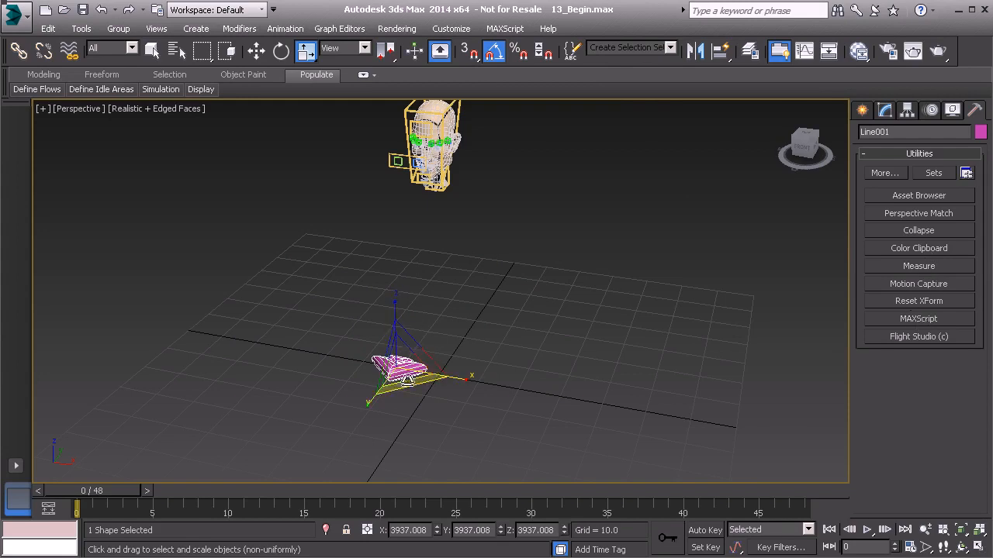
left_click(886, 111)
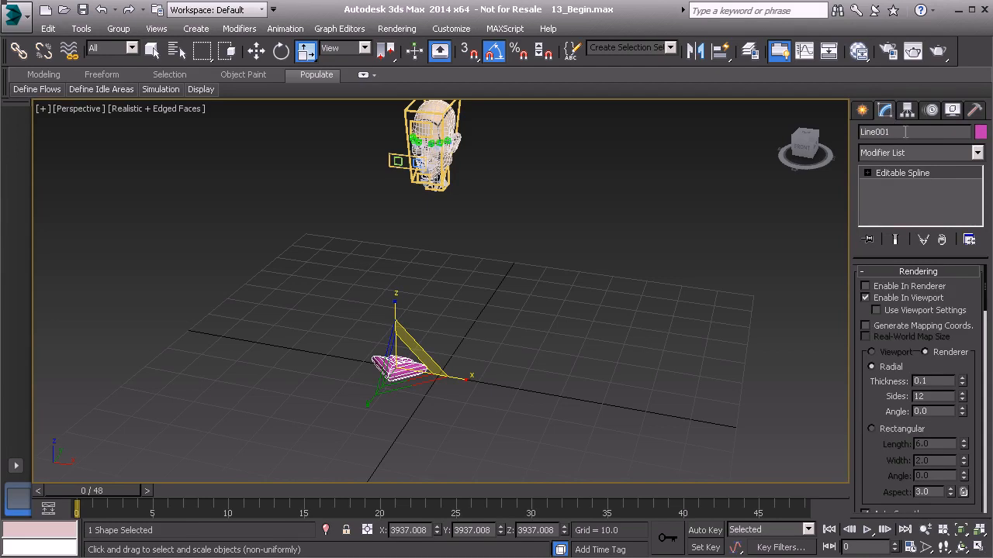
left_click(975, 111)
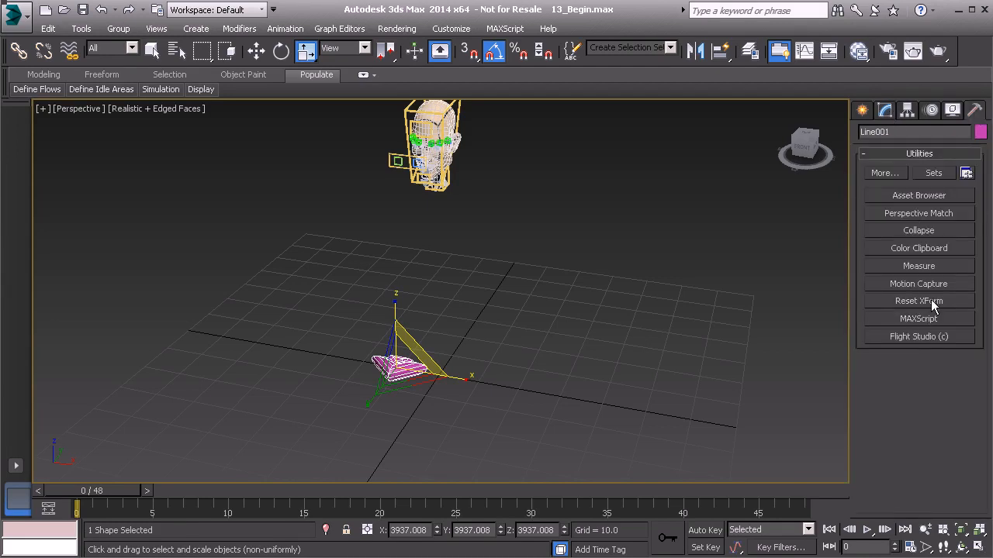
left_click(932, 303)
left_click(918, 386)
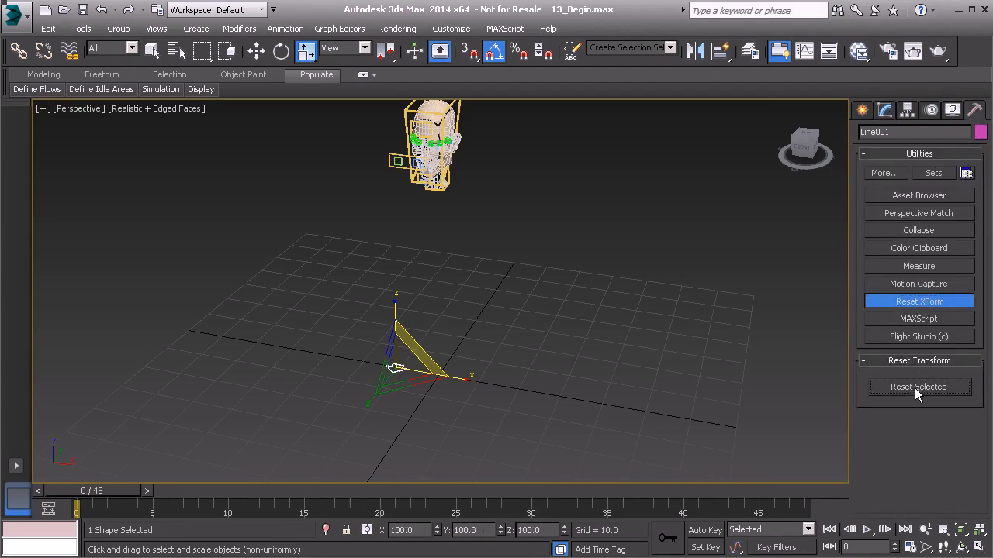
left_click(935, 302)
left_click(930, 232)
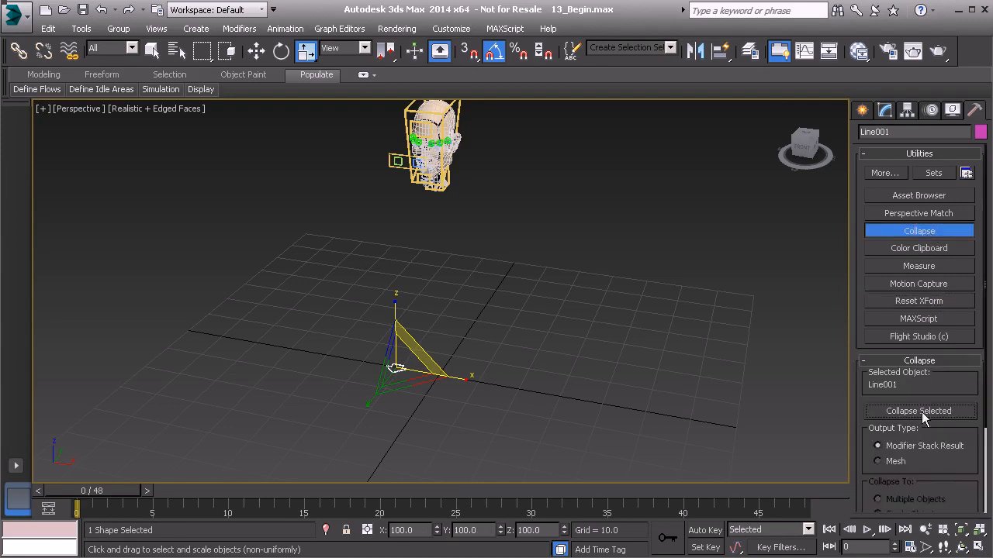
left_click(914, 233)
Align the arrow shape to the middle left brow bone.
middle_click_drag(591, 305, 524, 364, "alt")
scroll(524, 364, "up", 6)
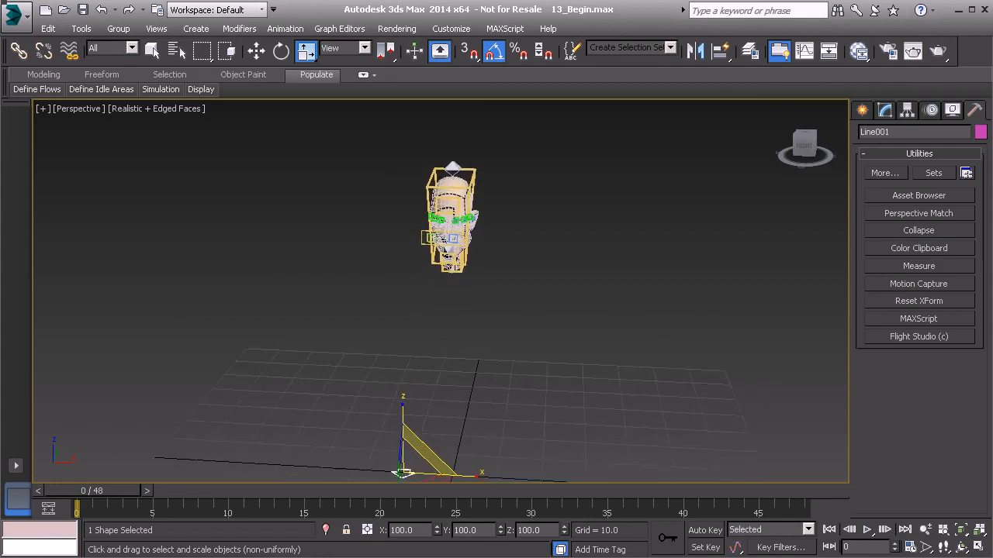
middle_click_drag(511, 252, 459, 363)
middle_click_drag(376, 370, 519, 194)
middle_click_drag(519, 298, 517, 258)
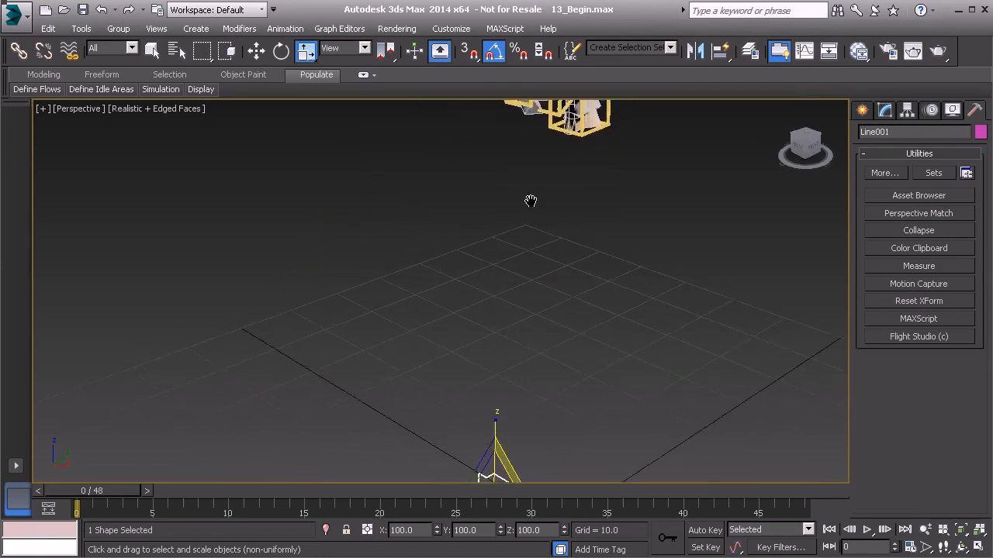
middle_click_drag(530, 206, 490, 426)
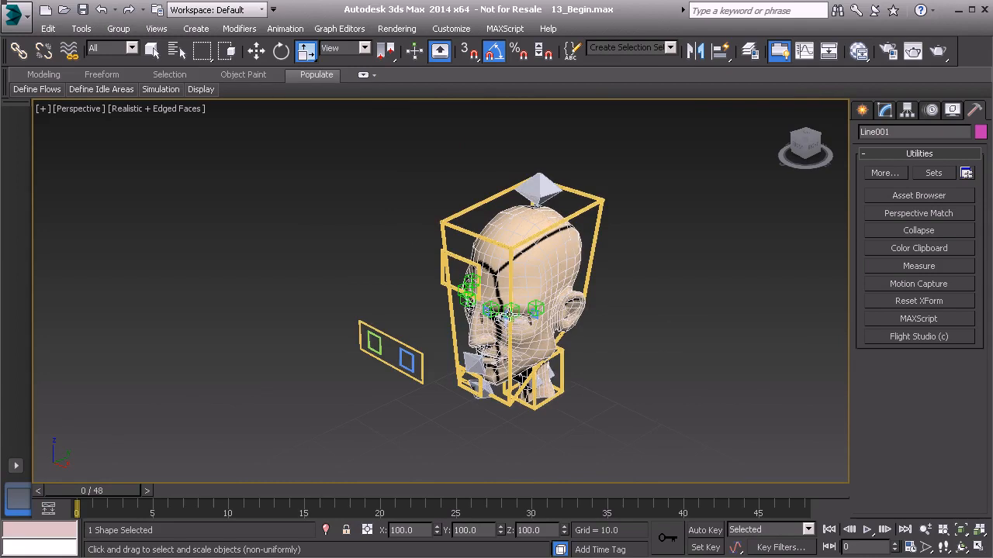
scroll(508, 316, "down", 2)
middle_click_drag(508, 316, 503, 231)
middle_click_drag(488, 284, 484, 412)
scroll(492, 368, "up", 3)
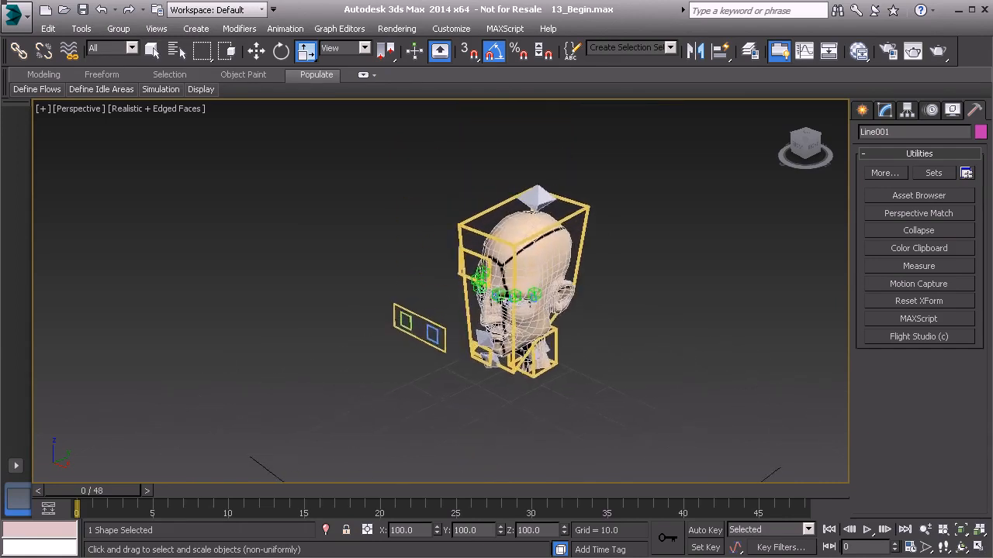
middle_click_drag(507, 330, 490, 374)
scroll(490, 374, "up", 8)
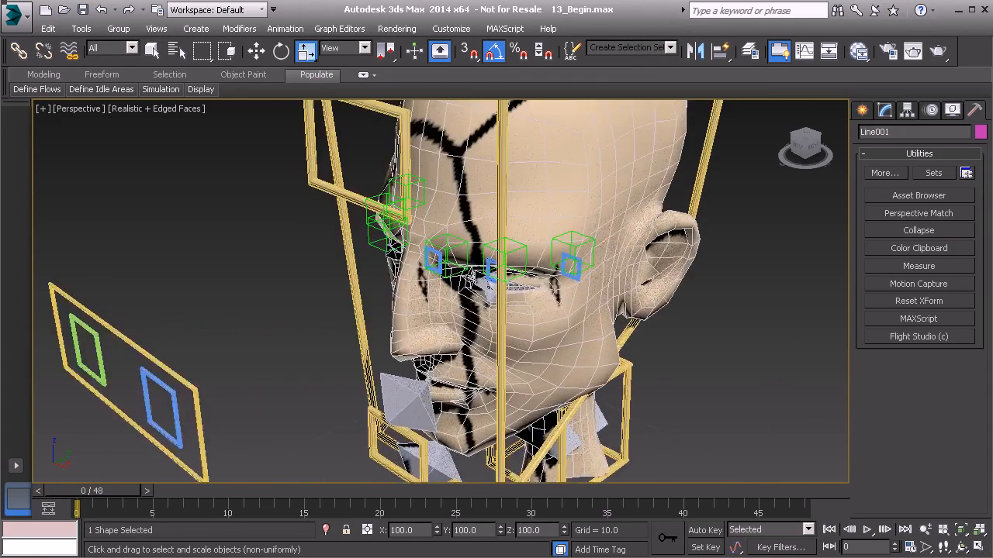
middle_click_drag(512, 318, 490, 372, "alt")
key("alt+a")
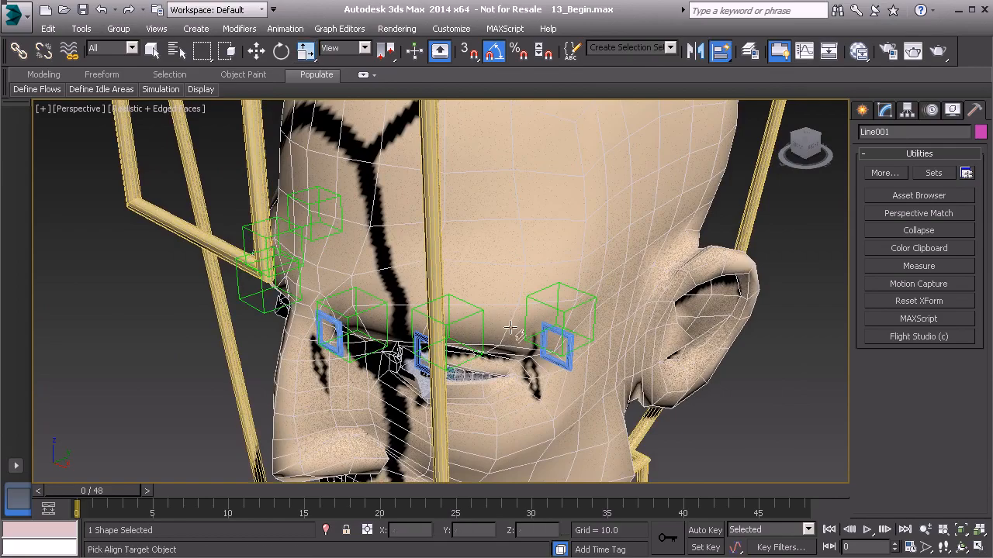
left_click(481, 310)
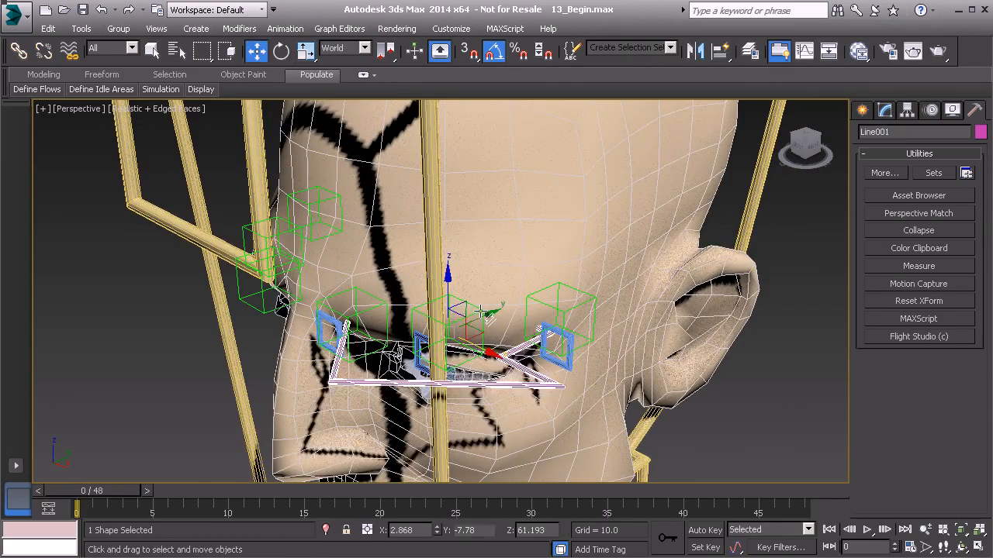
Select all spline vertices of the arrow and rotate them so the shape stands upright, pointing down and facing forward.
mouse_move(497, 324)
middle_mouse_down("alt")
mouse_move(527, 330)
mouse_move(616, 315)
mouse_move(546, 326)
mouse_move(494, 317)
middle_mouse_up("alt")
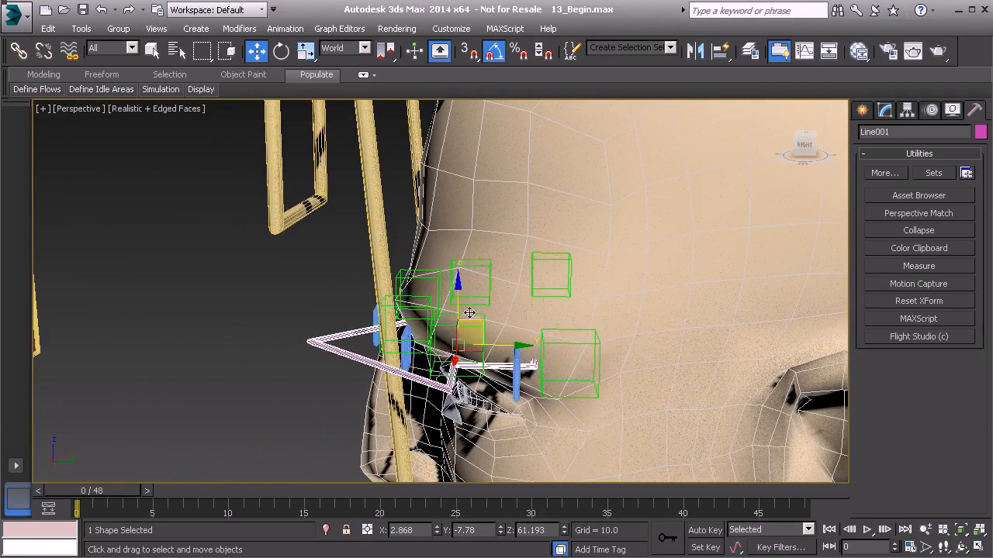
left_click(885, 111)
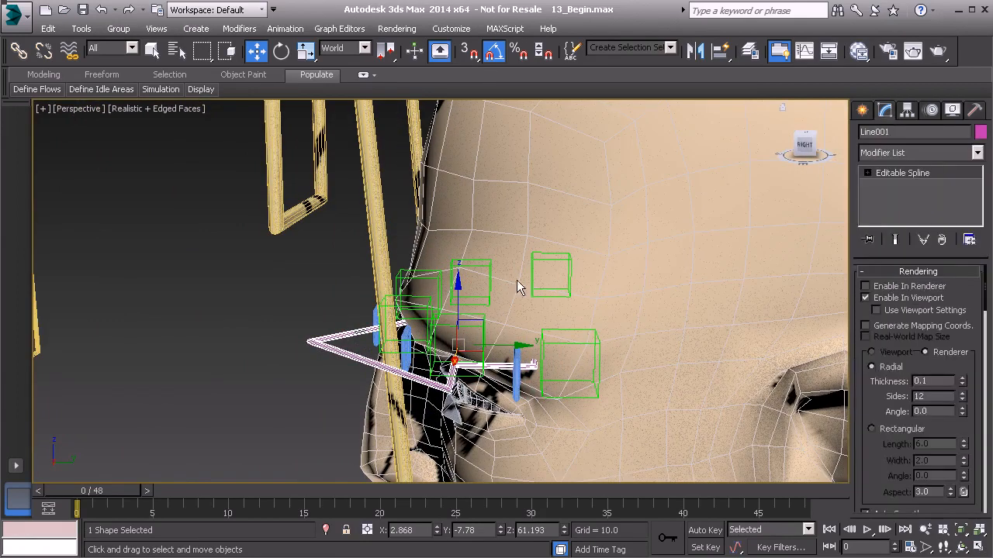
left_click_drag(721, 449, 609, 409)
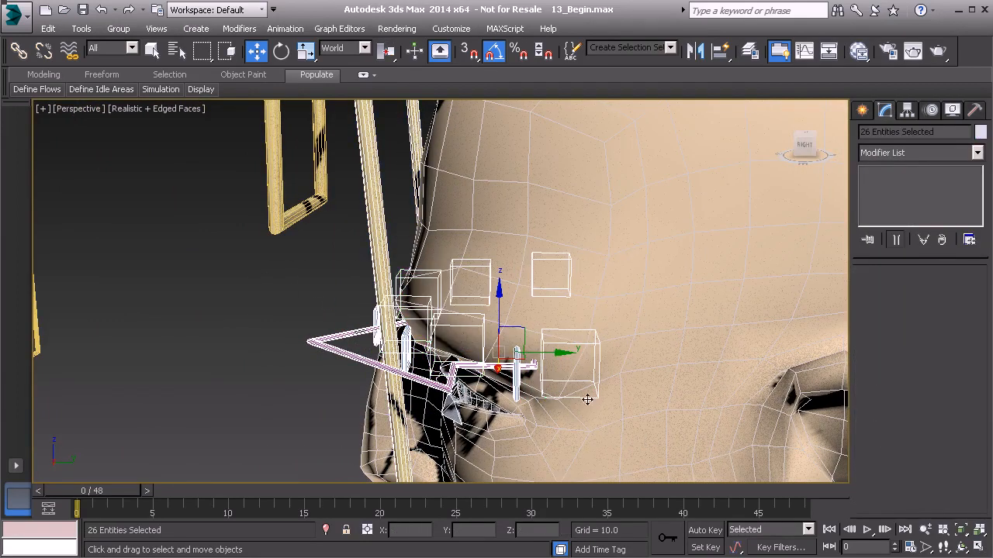
left_click(490, 357)
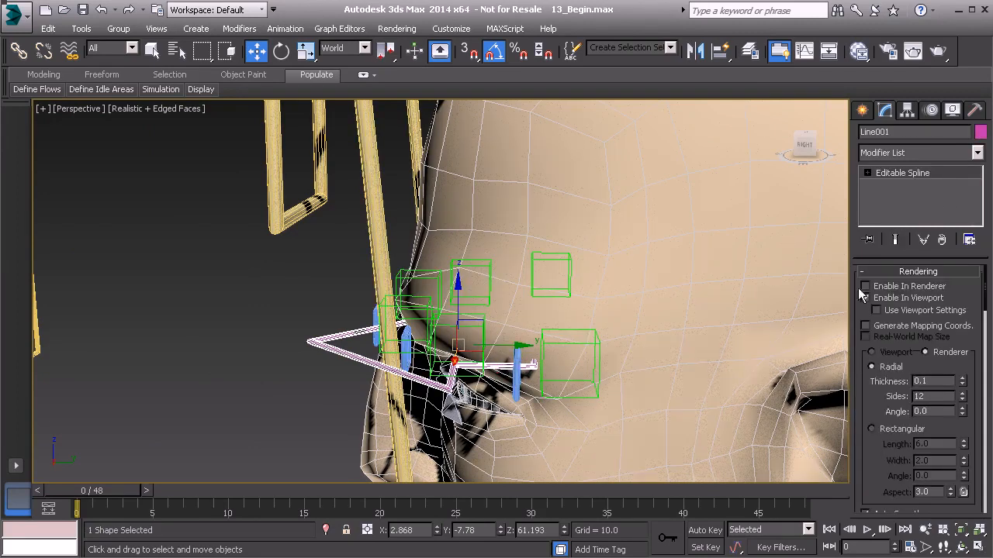
left_click(936, 172)
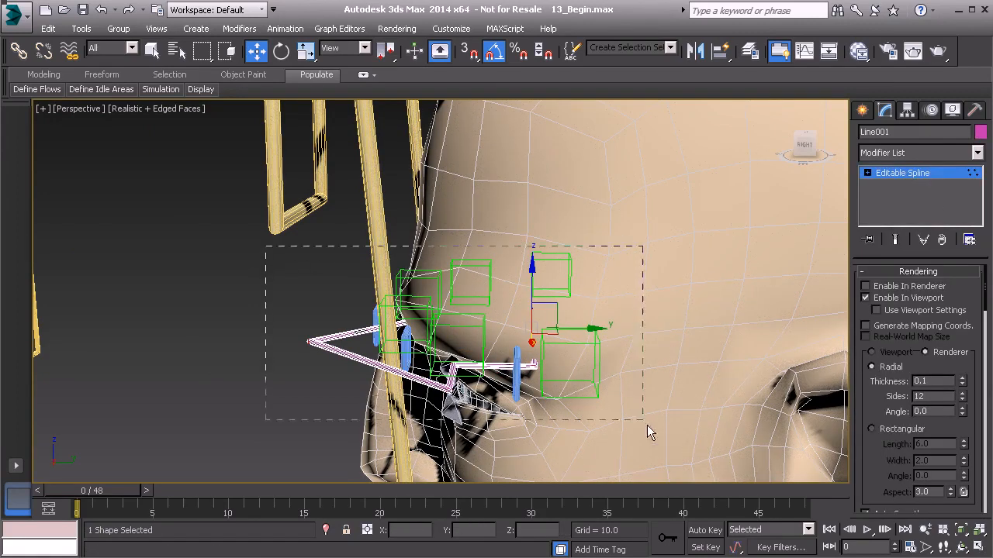
key("e")
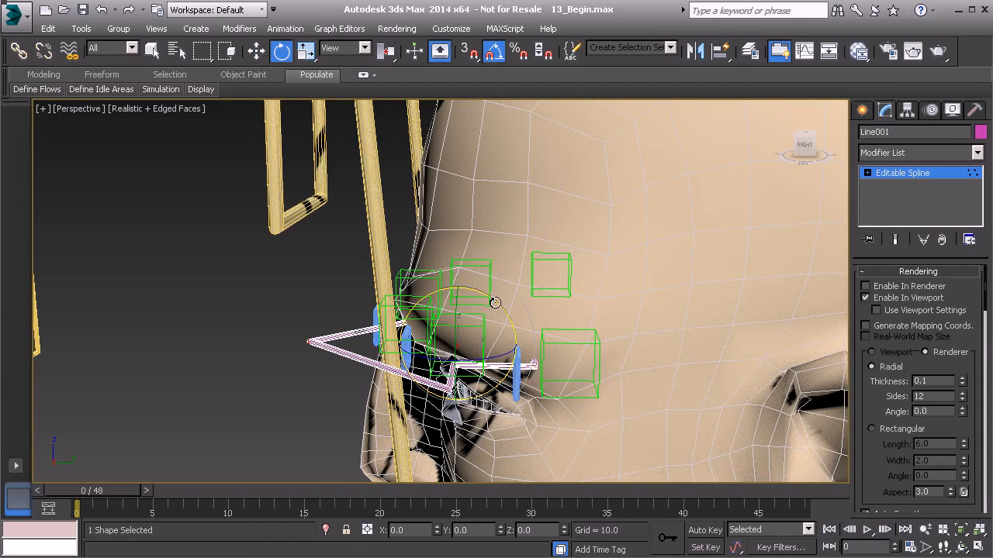
left_click_drag(494, 300, 417, 284)
middle_click_drag(368, 308, 410, 257, "alt")
Raise the arrow's spline vertices above the brow and scale them down to a small arrow about as wide as a brow control.
key("w")
left_click_drag(409, 250, 436, 65)
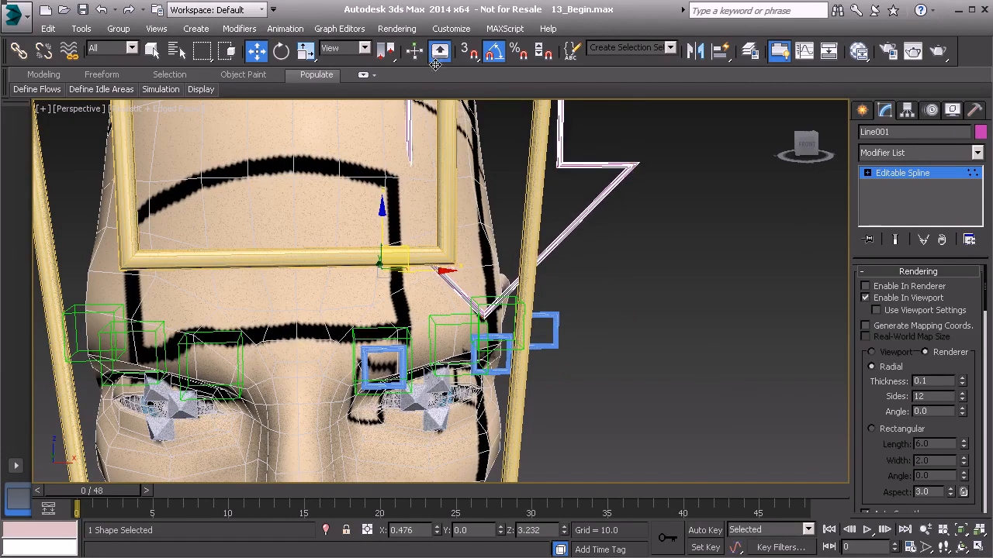
key("r")
left_click_drag(479, 157, 462, 191)
left_click_drag(482, 153, 411, 329)
mouse_move(534, 225)
middle_mouse_down("alt")
mouse_move(437, 227)
mouse_move(543, 223)
middle_mouse_up("alt")
left_click_drag(477, 146, 493, 90)
middle_click_drag(547, 218, 410, 218, "alt")
Position the arrow's spline vertices just above the left brow controls, in front of the forehead surface, and finish vertex editing.
key("w")
middle_click_drag(477, 197, 498, 146, "alt")
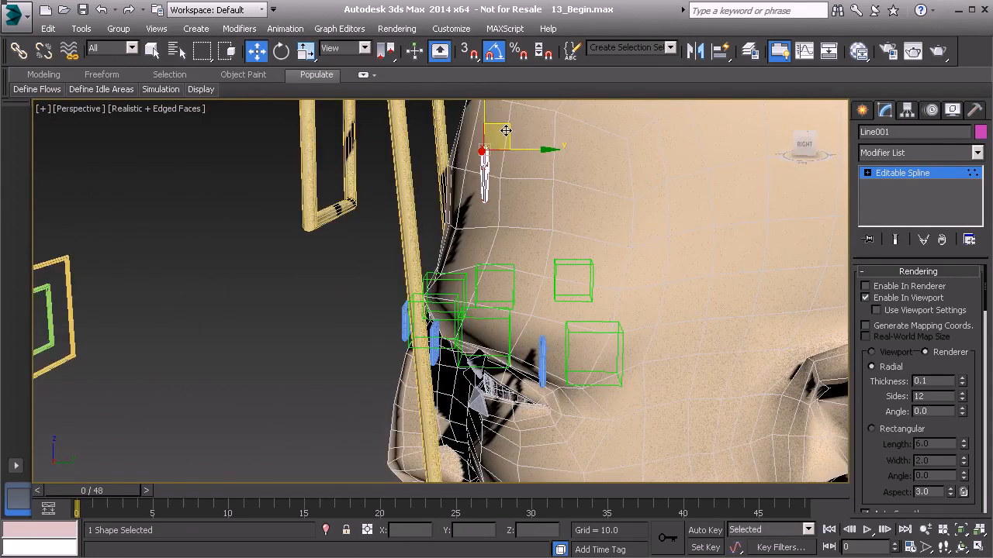
middle_click_drag(470, 233, 429, 250, "alt")
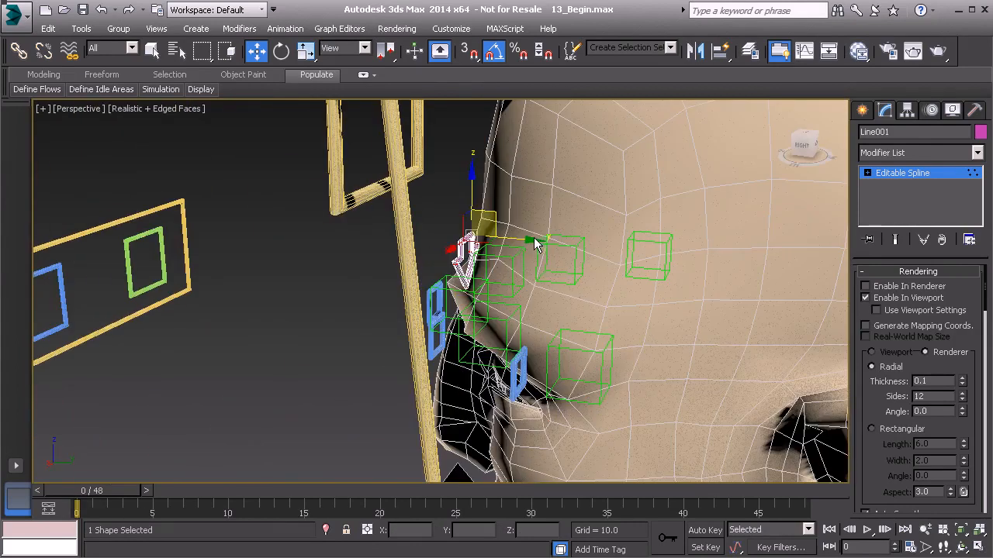
middle_click_drag(530, 240, 676, 262, "alt")
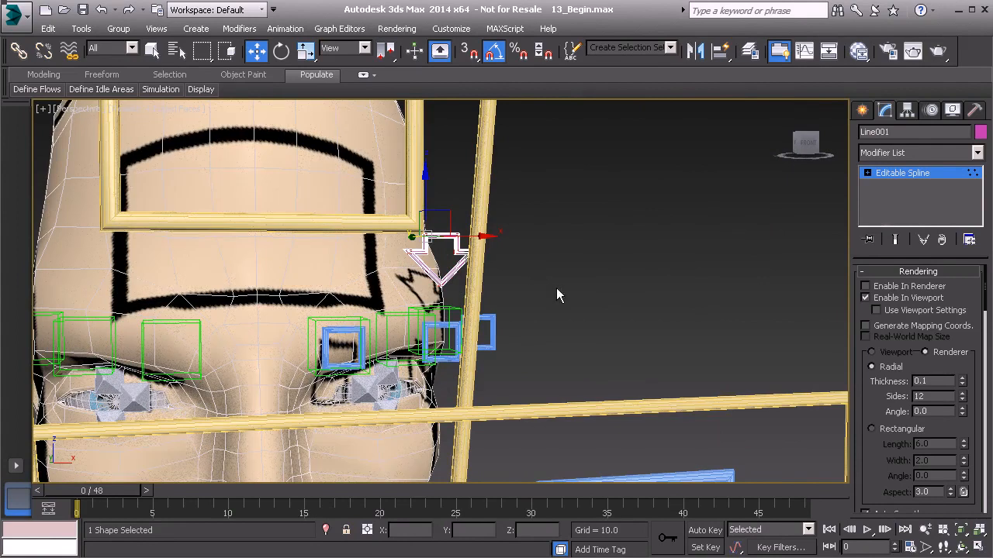
left_click(932, 174)
mouse_move(607, 273)
middle_mouse_down("alt")
mouse_move(565, 281)
mouse_move(490, 273)
mouse_move(595, 274)
middle_mouse_up("alt")
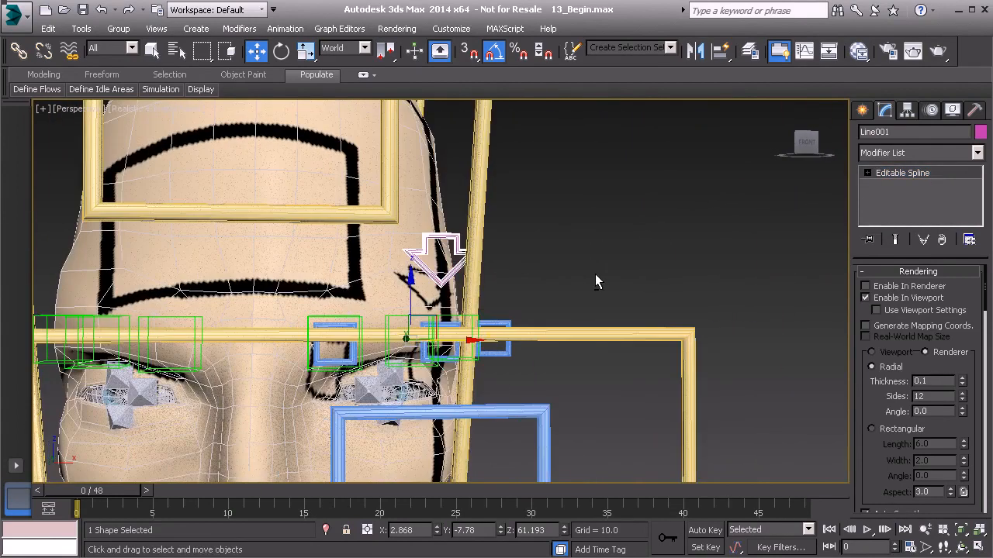
Set the arrow's object color to light blue and rename it Anim_L_Brow01.
left_click(980, 133)
left_click(451, 245)
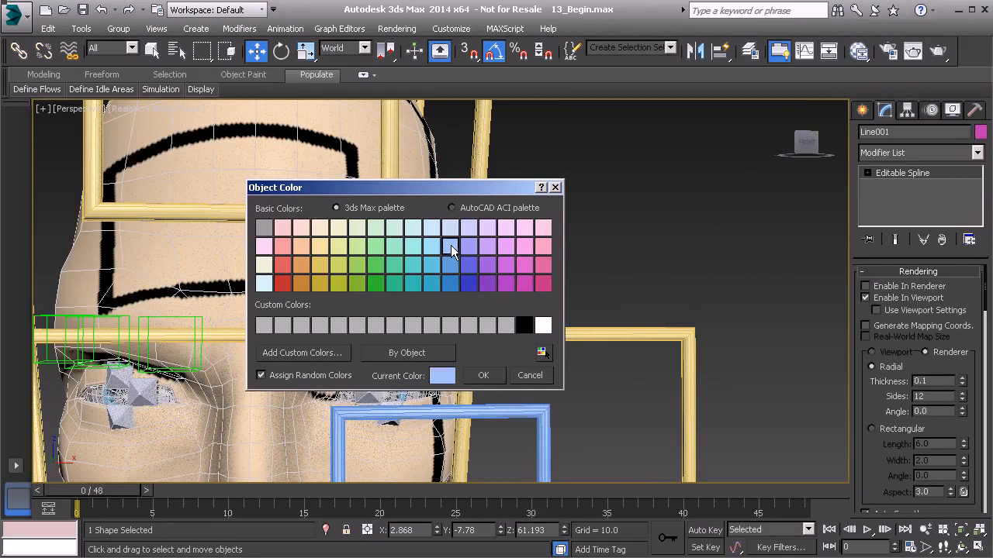
left_click(487, 377)
left_click(896, 132)
type("Anim_L_Brow01")
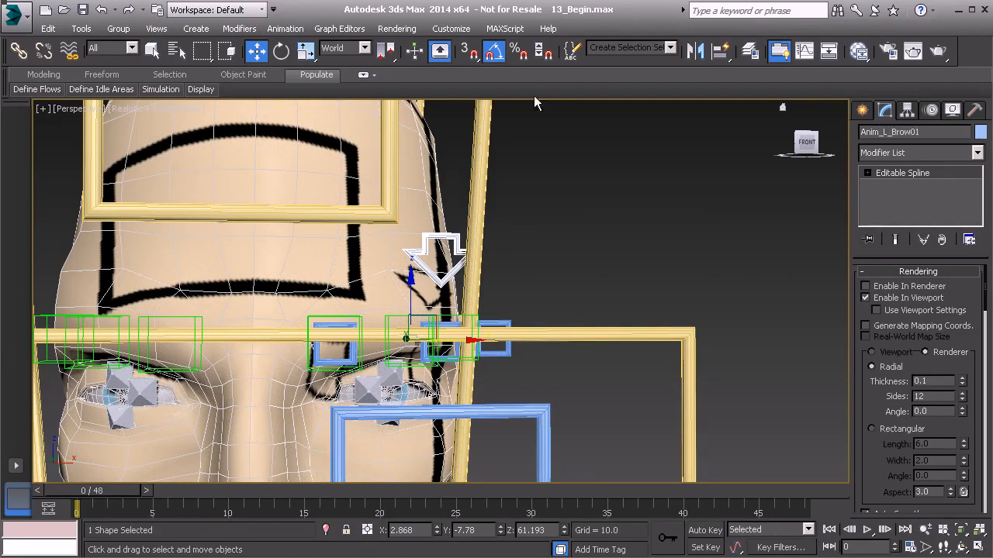
Add Anim_L_Brow01 to the Controls layer and close the layer manager.
left_click(81, 28)
left_click(109, 150)
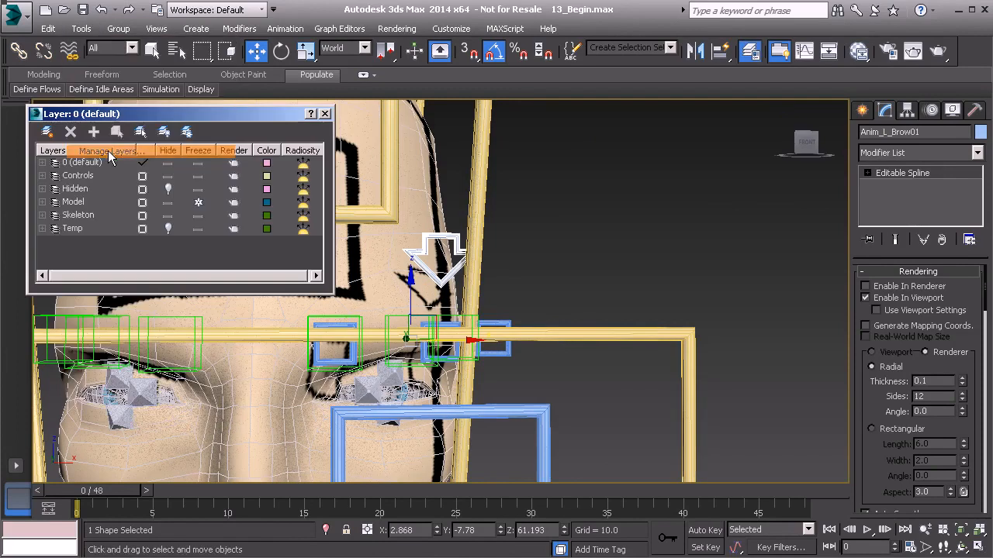
left_click(86, 177)
left_click(94, 134)
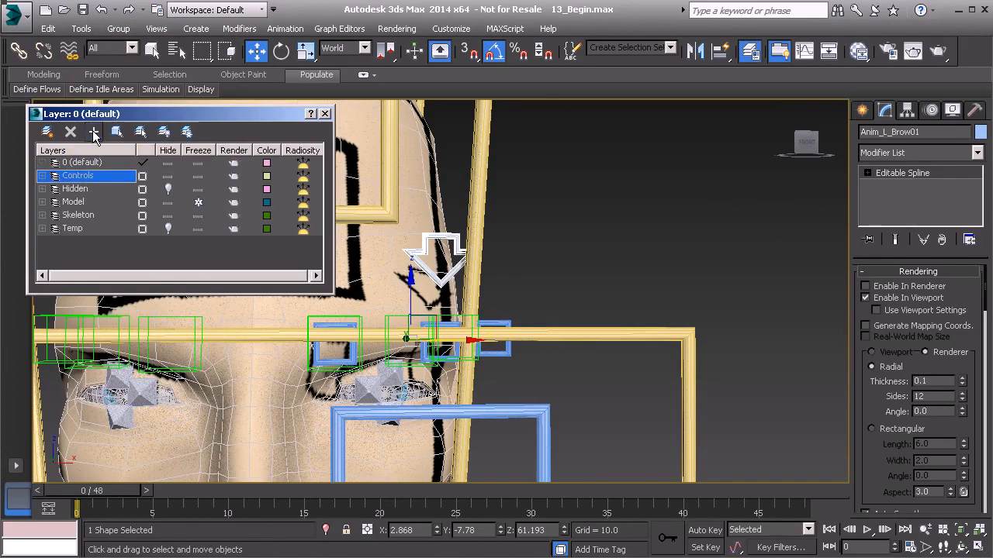
left_click(327, 114)
Select the three square left brow controls and link them to the arrow control Anim_L_Brow01 as their parent.
middle_click_drag(526, 278, 525, 303, "alt")
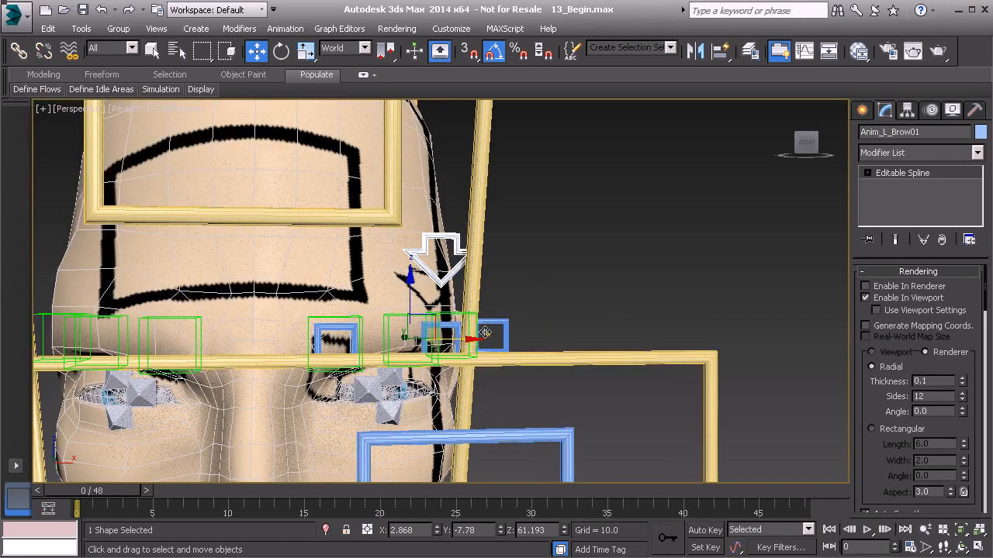
left_click(353, 337)
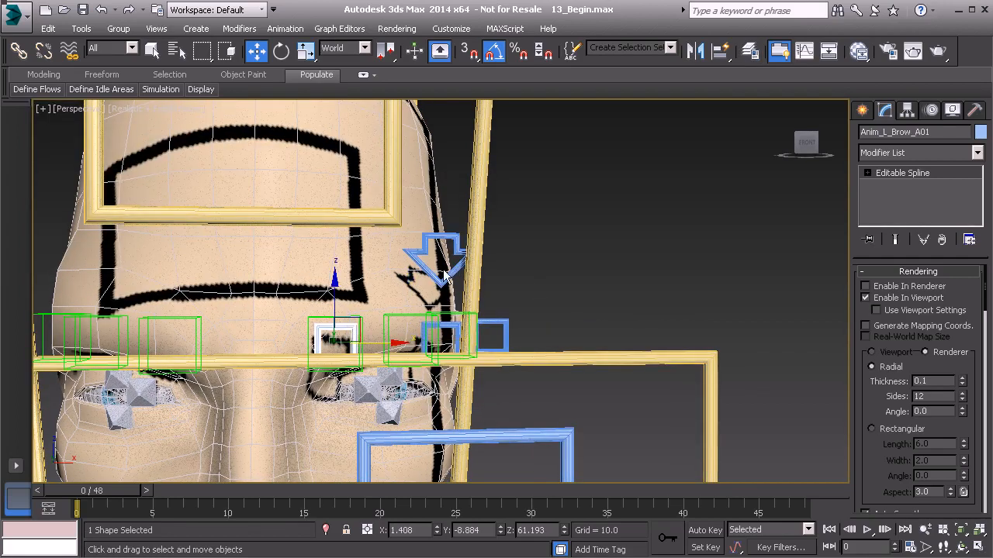
scroll(455, 338, "up", 3)
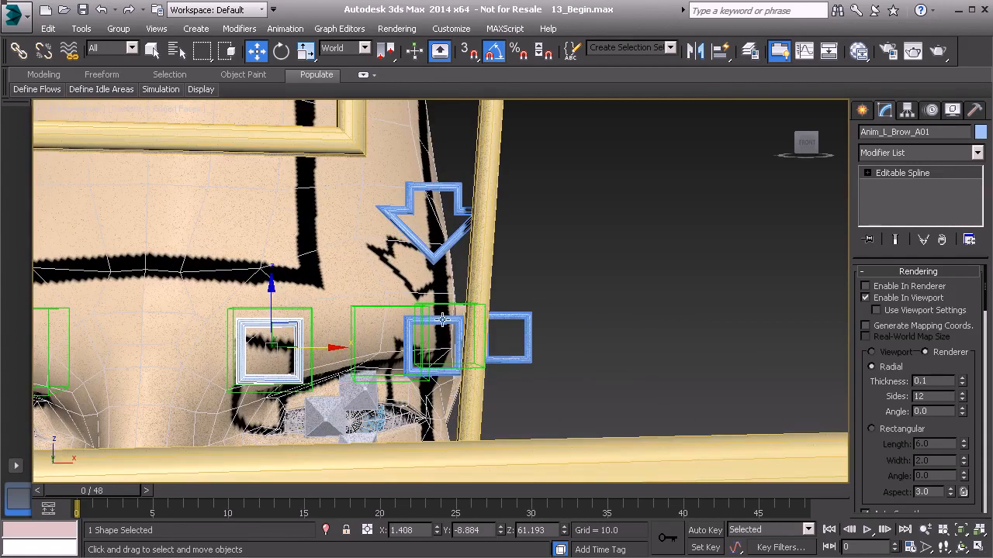
left_click(449, 319, "ctrl")
left_click(526, 329, "ctrl")
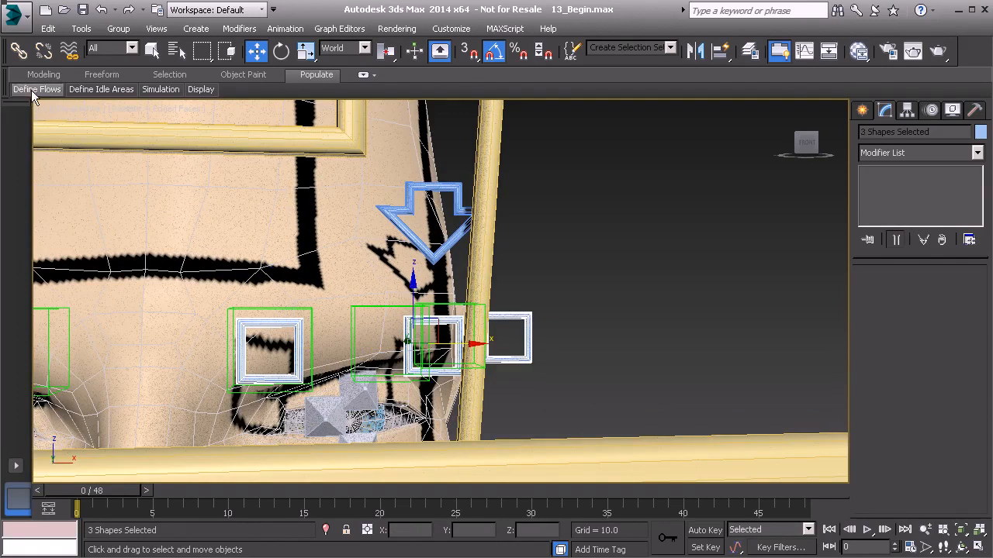
left_click(17, 52)
middle_click_drag(527, 330, 503, 317, "alt")
left_click_drag(493, 337, 454, 189)
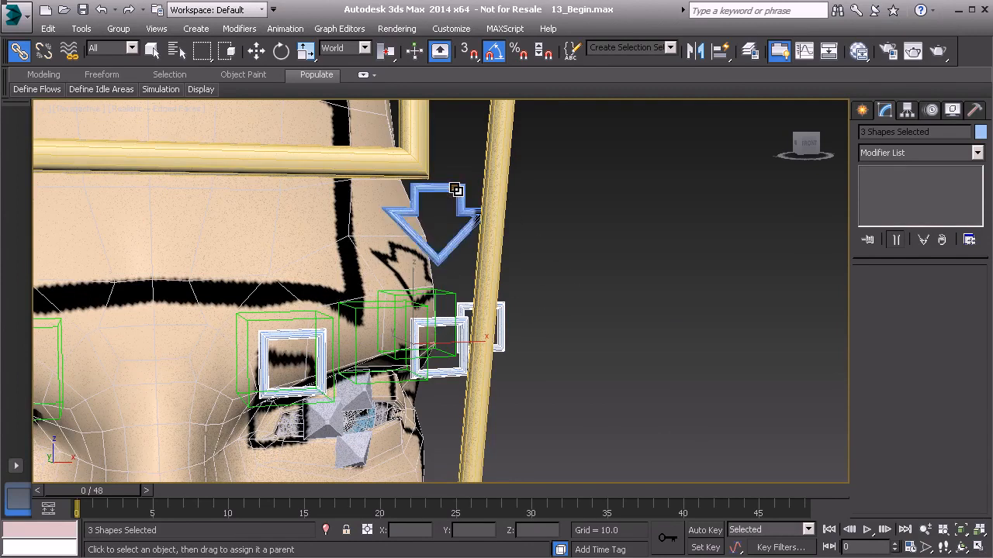
Select the arrow control Anim_L_Brow01 above the left brow and switch to the Move tool.
left_click(456, 190)
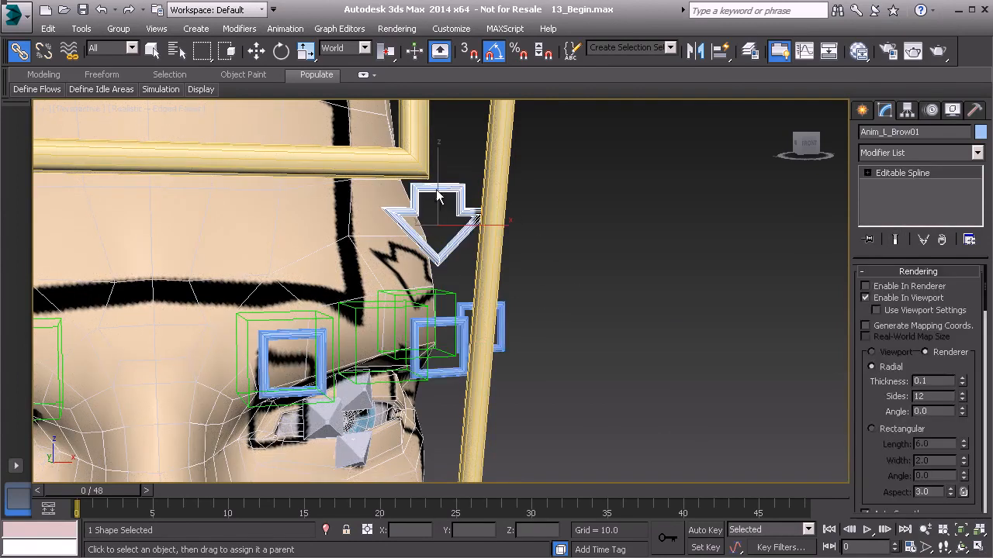
middle_click_drag(639, 266, 458, 319, "alt")
left_click_drag(445, 343, 447, 262)
middle_click_drag(446, 262, 494, 287, "alt")
scroll(492, 290, "down", 2)
middle_click_drag(463, 435, 479, 286)
key("w")
middle_click_drag(208, 273, 411, 266, "alt")
Hide the Model layer in the layer manager and close the manager.
left_click(81, 28)
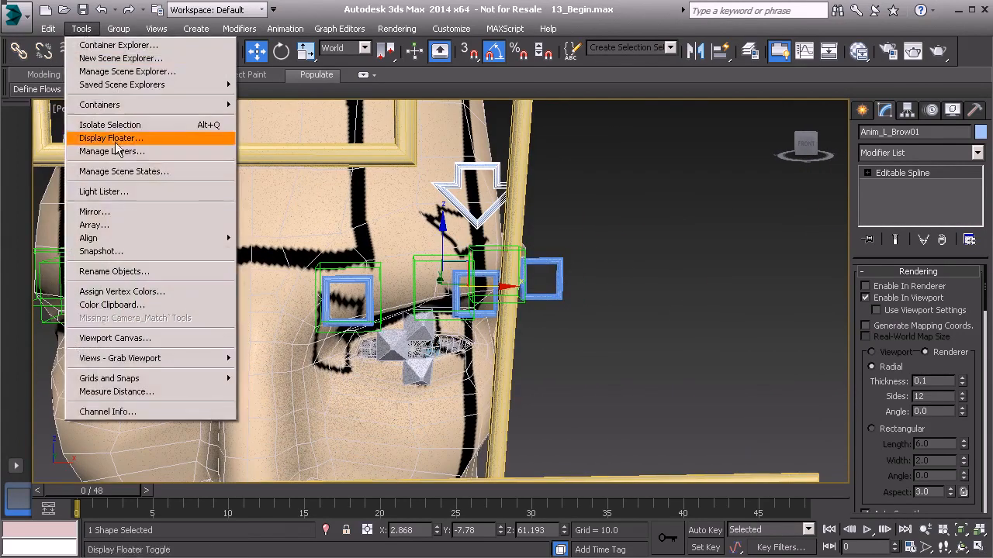
left_click(90, 151)
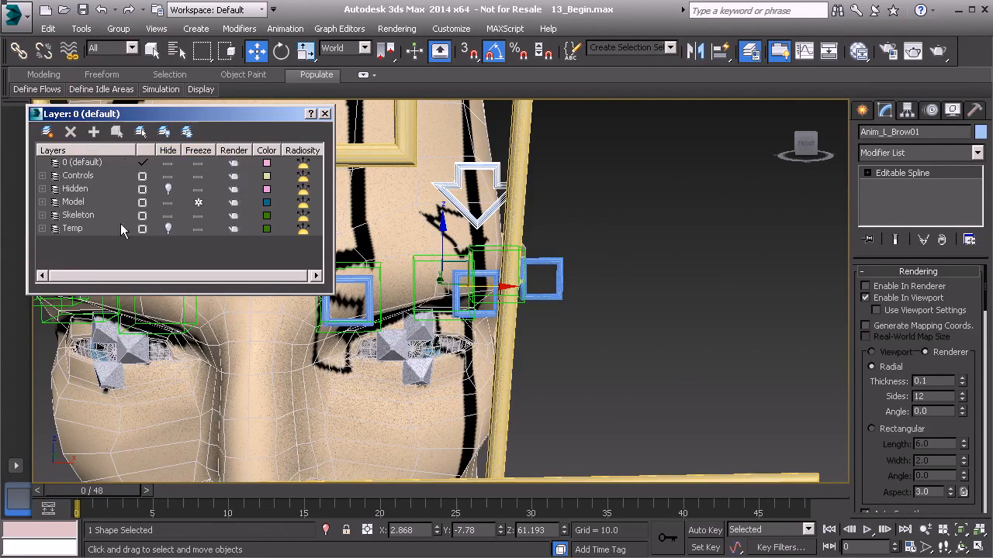
left_click(169, 202)
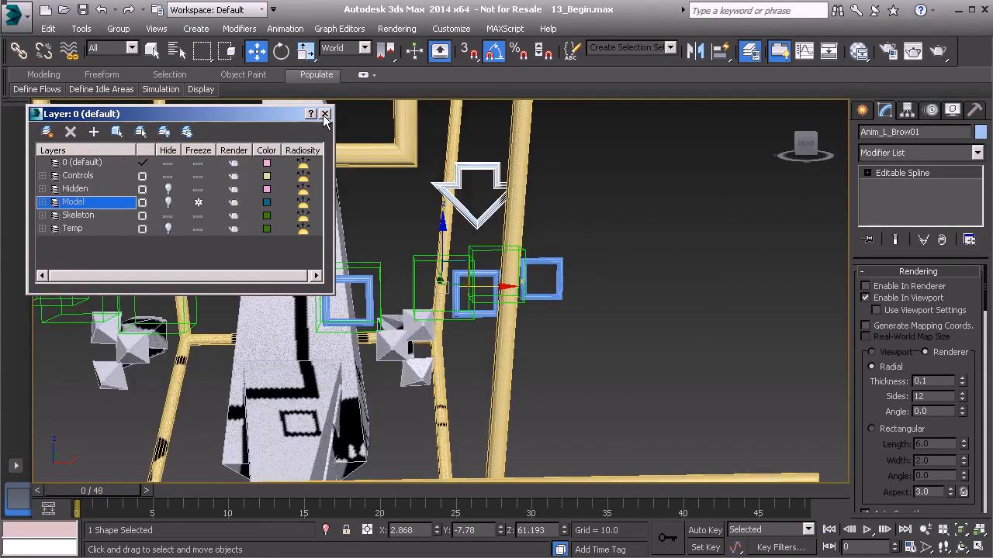
left_click(325, 115)
Create a point helper in the empty space beside the rig and end the creation mode.
middle_click_drag(490, 245, 461, 254, "alt")
middle_click_drag(314, 276, 386, 287)
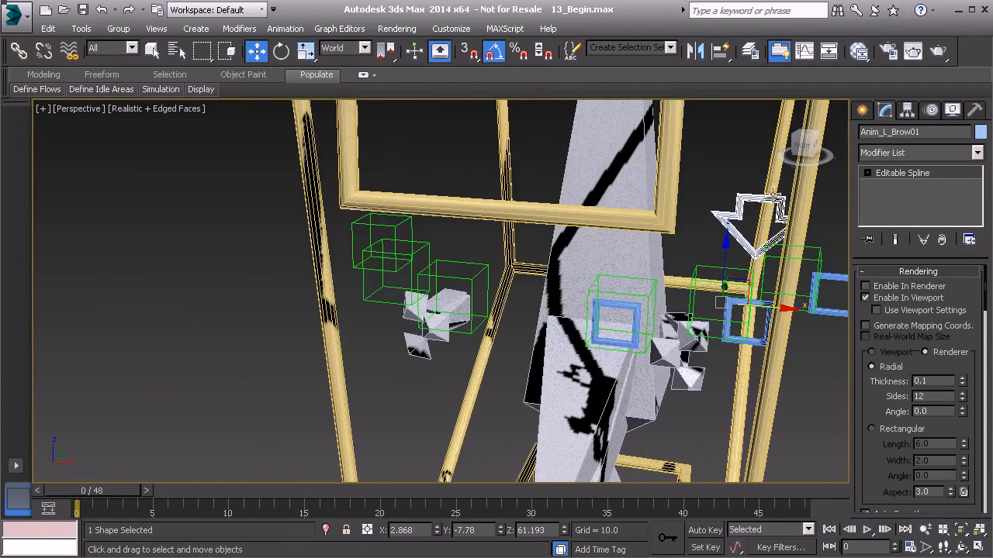
left_click(863, 112)
left_click(889, 257)
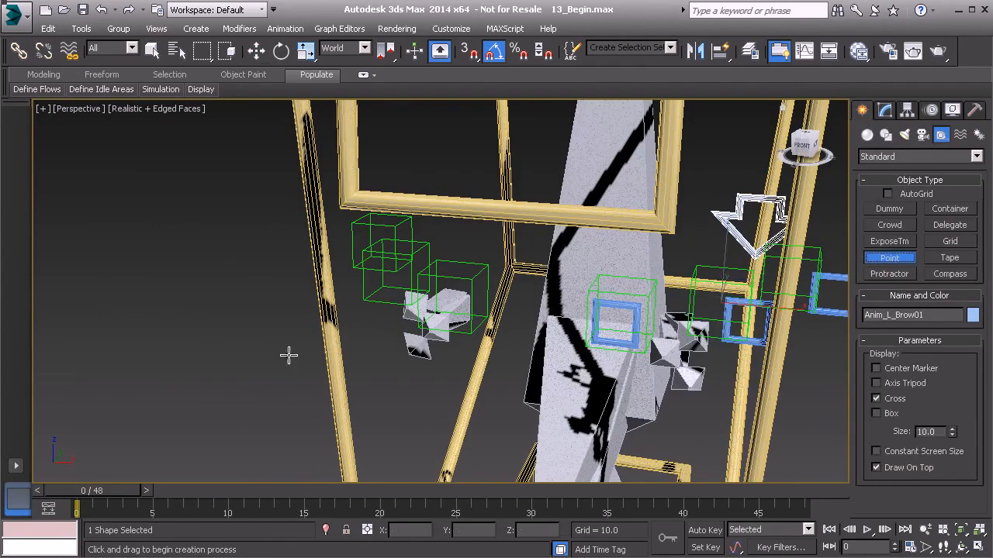
left_click(178, 422)
right_click(238, 369)
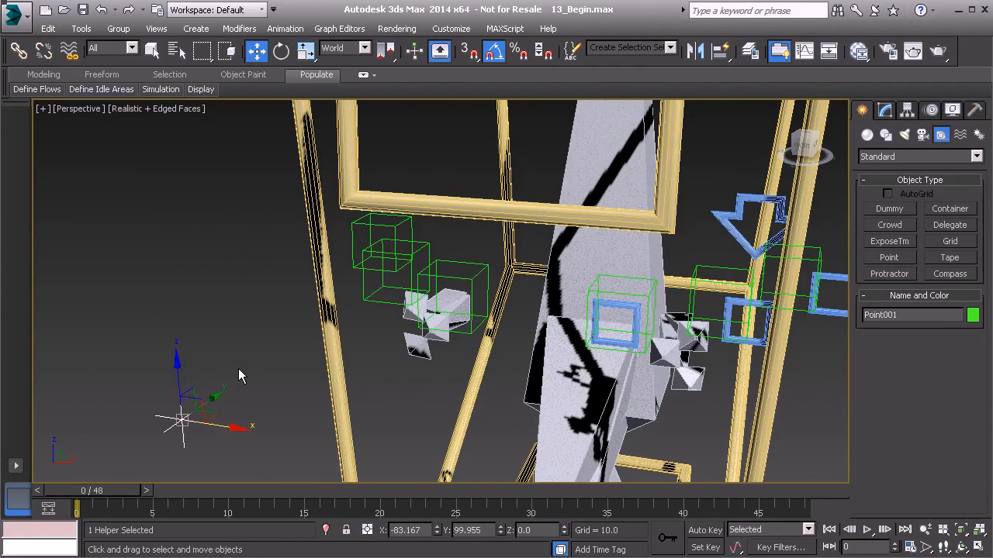
middle_click_drag(245, 359, 241, 371, "alt")
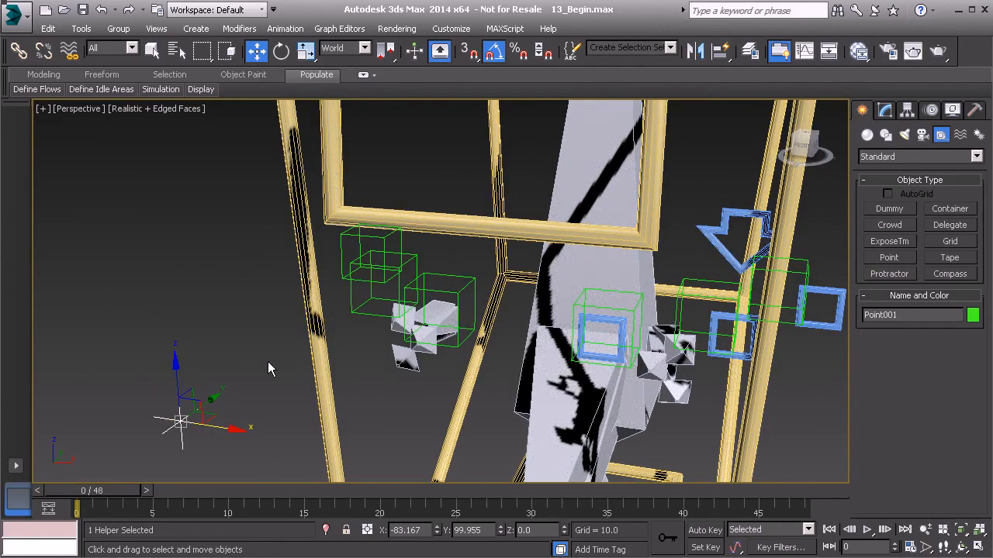
Place the point helper at the arrow control's mirrored pivot position, with X -2.868, Y -7.78 and Z 61.193.
key("alt+a")
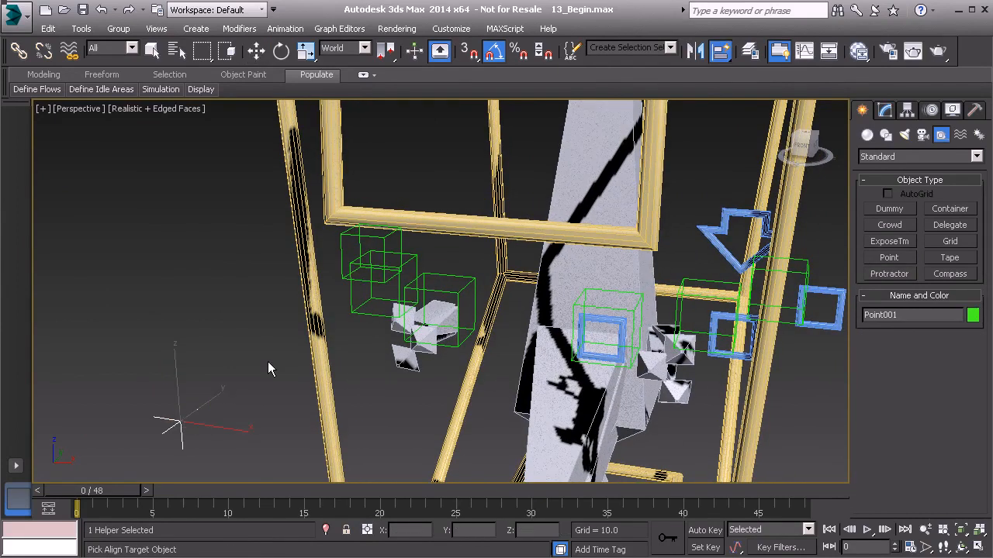
right_click(416, 259)
middle_click_drag(411, 265, 514, 304, "alt")
left_click(632, 252)
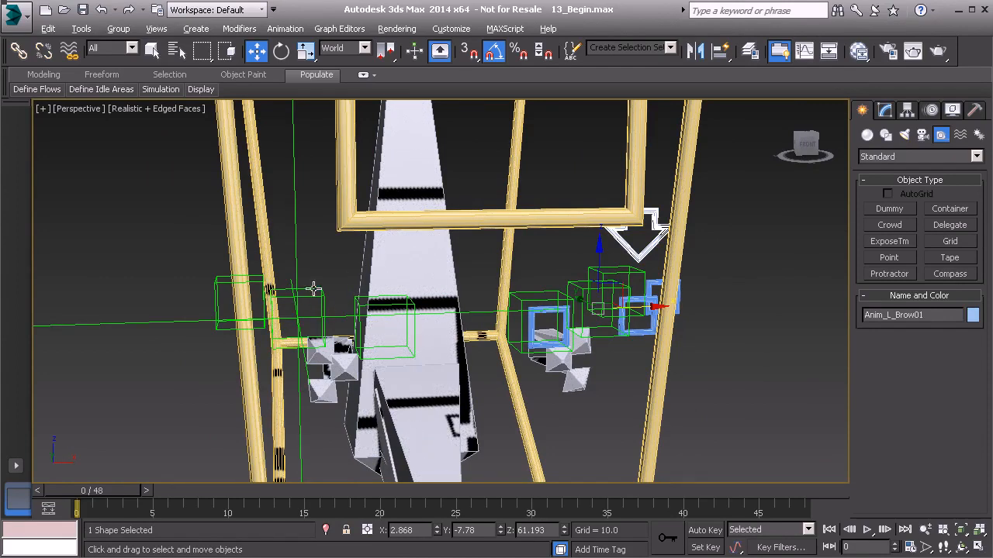
middle_click_drag(326, 290, 199, 310, "alt")
left_click(192, 309)
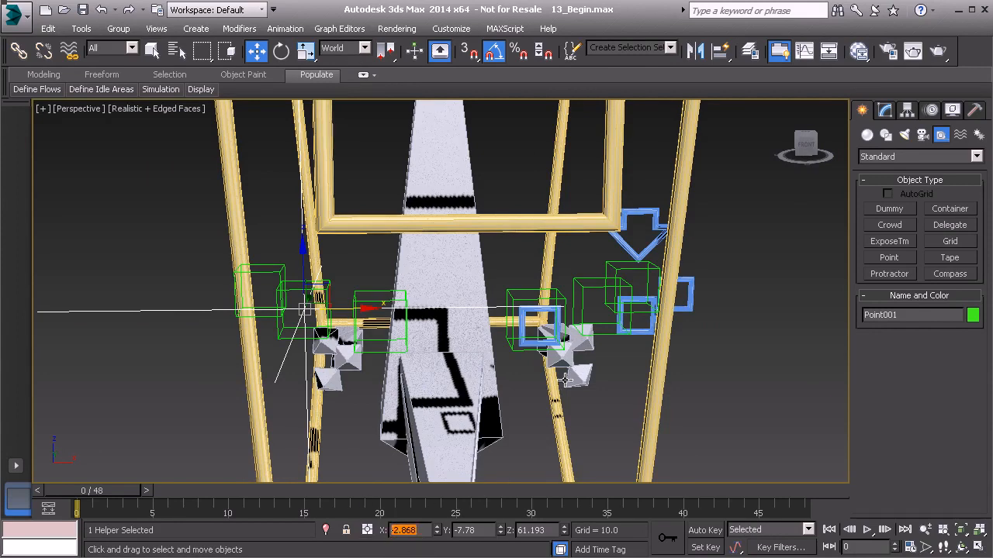
Select Anim_L_Brow01 with its three square child controls and mirror them as a copy across the X axis with offset 0.0.
left_click(627, 246)
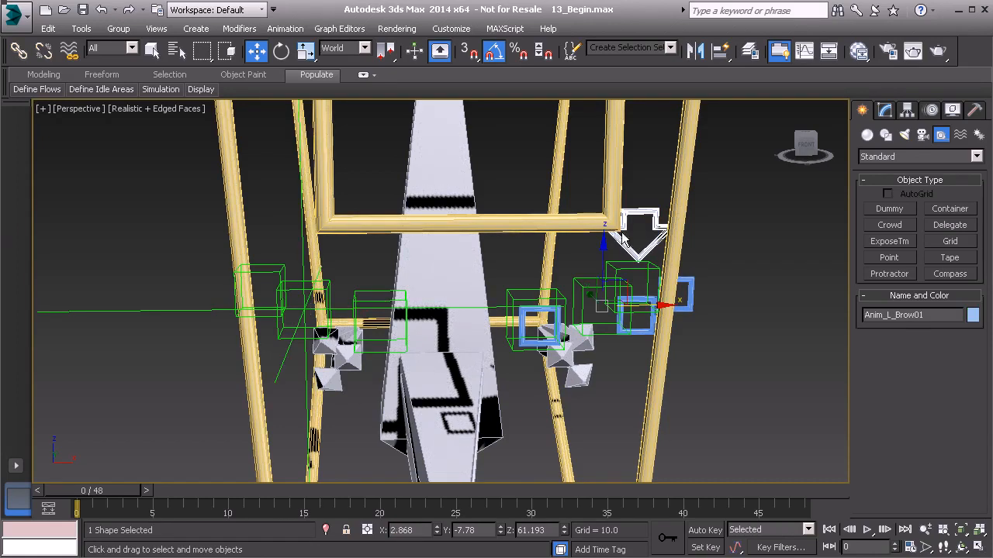
double_click(655, 220)
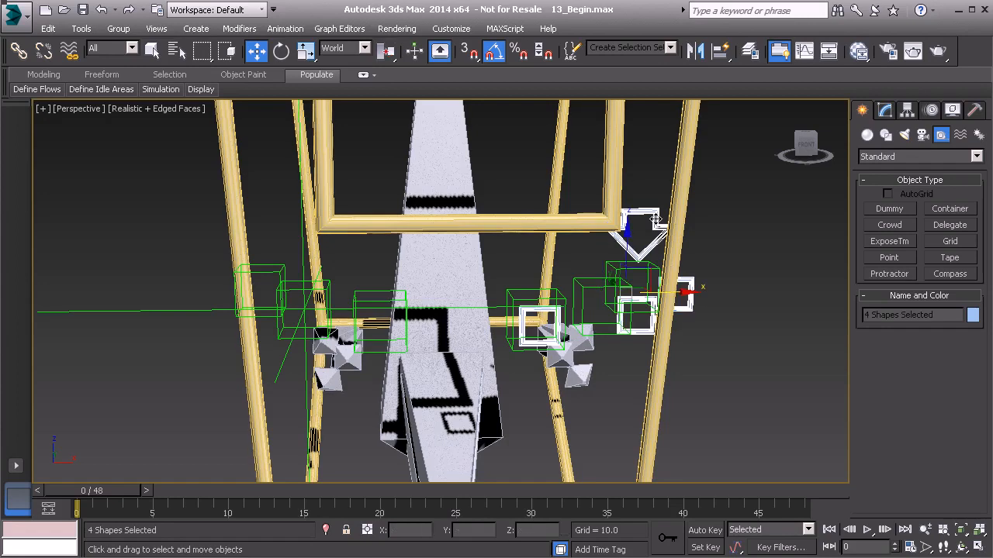
left_click(694, 51)
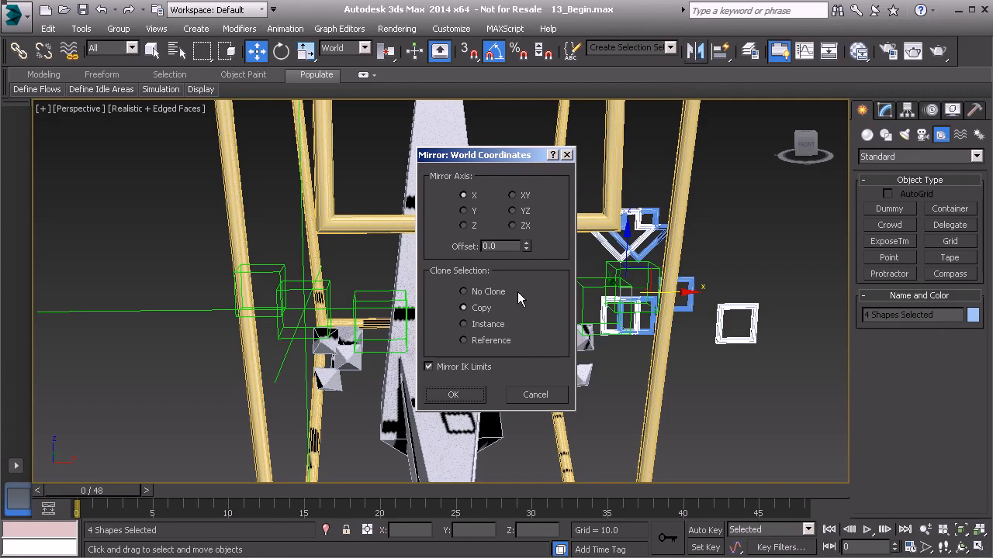
left_click(456, 396)
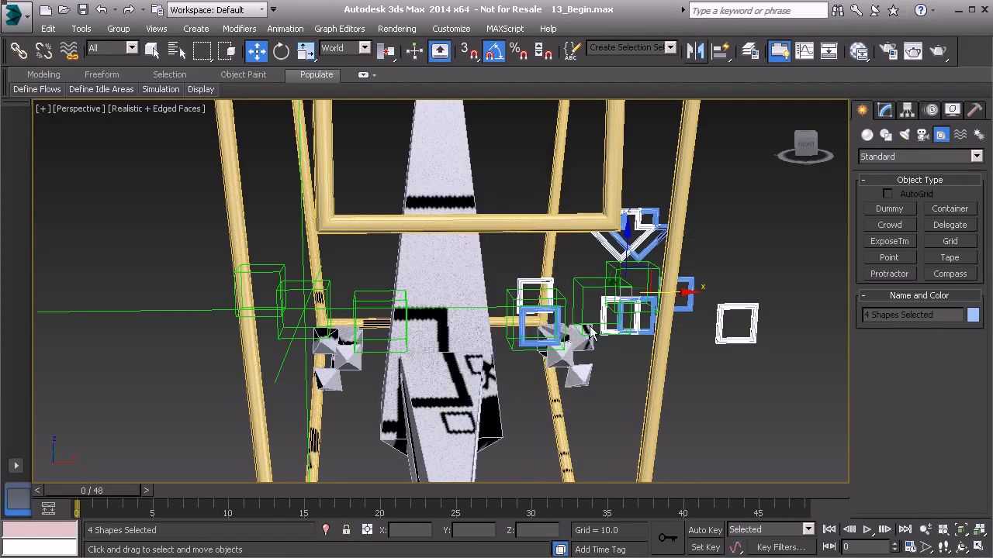
Try to move the mirrored arrow control to X -2.868, and undo the move.
left_click(607, 246)
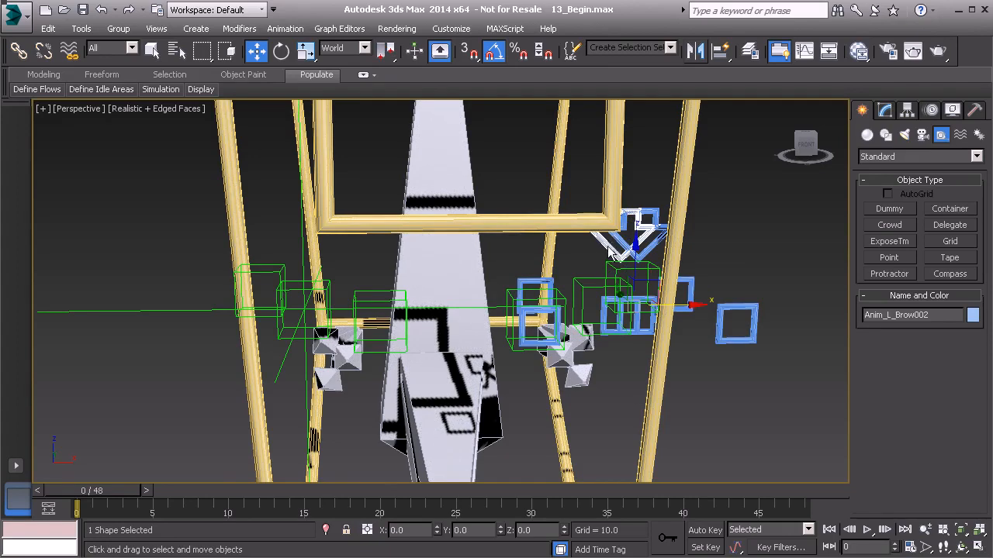
left_click(390, 530)
key("Return")
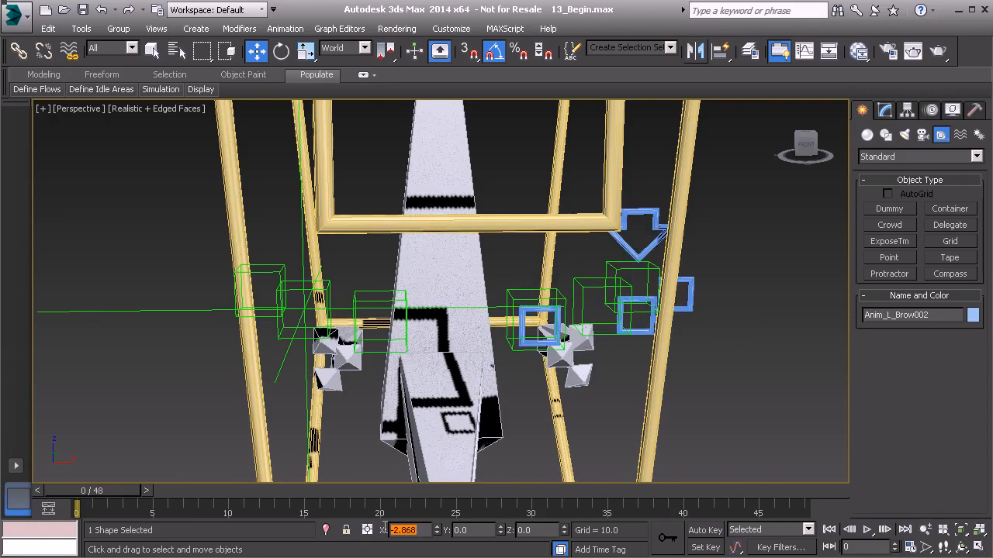
scroll(651, 401, "down", 8)
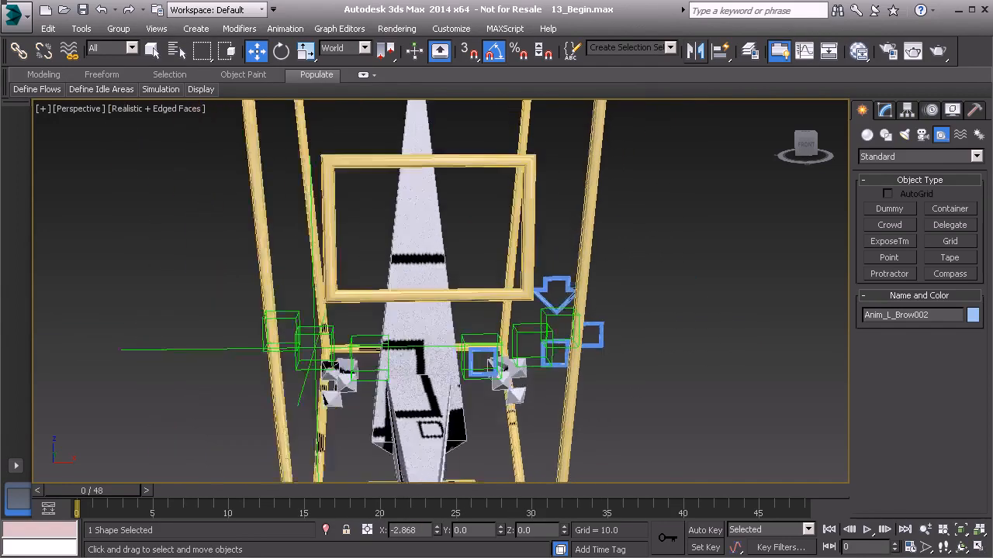
middle_click_drag(546, 369, 527, 349)
scroll(528, 349, "up", 8)
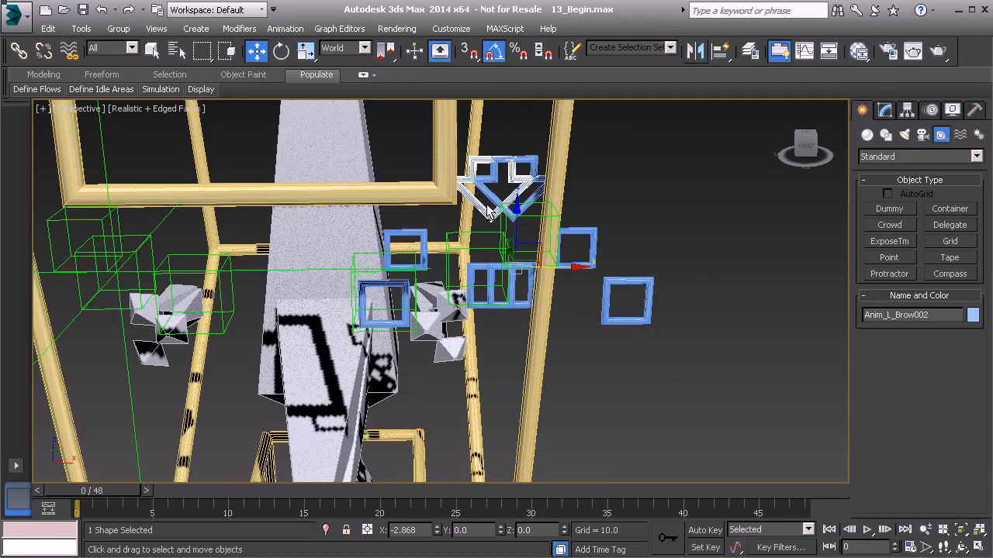
middle_click_drag(479, 203, 453, 493, "alt")
key("ctrl+z")
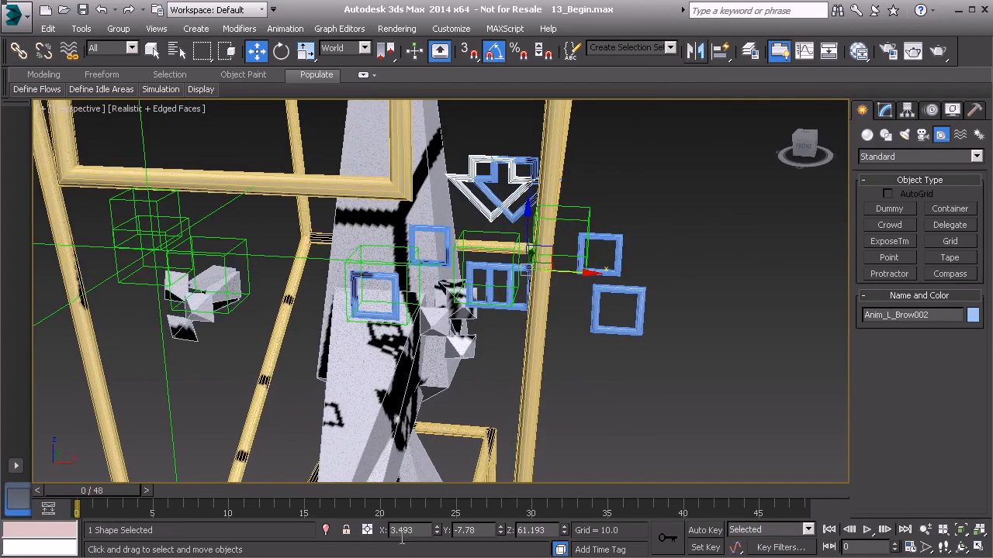
Set the mirrored arrow control's X position to -2.868.
middle_click_drag(465, 343, 491, 352, "alt")
double_click(411, 530)
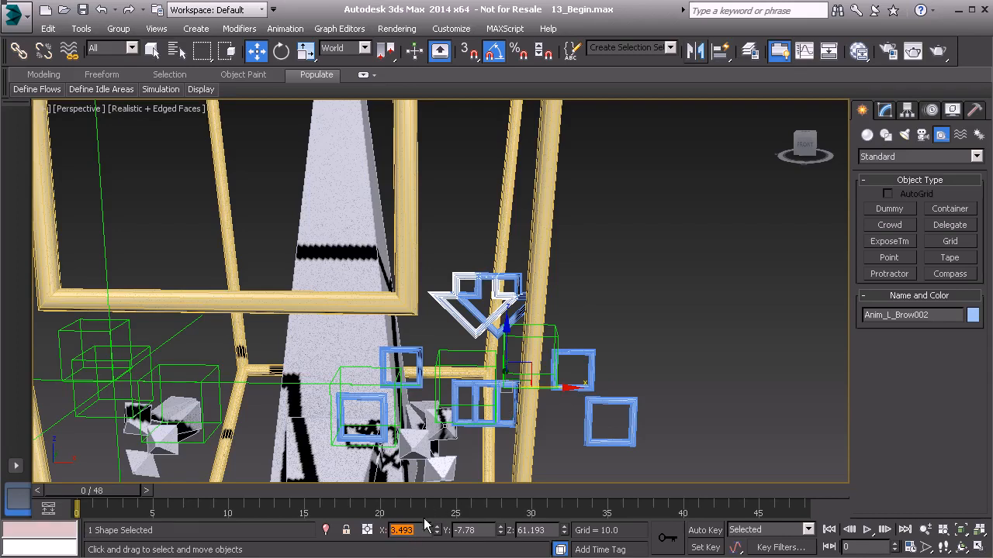
type("-2.868")
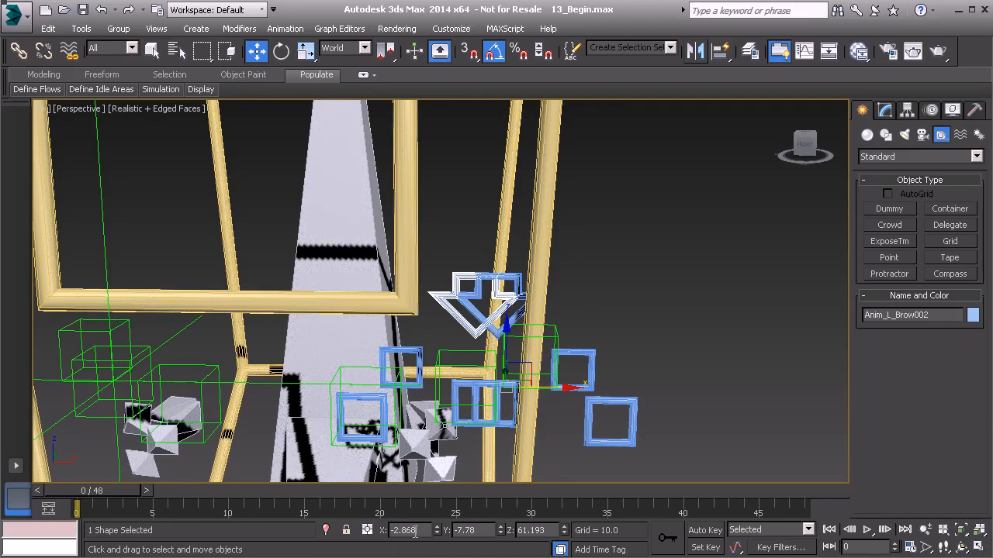
key("Return")
Change the mirrored arrow control's object color to light green.
middle_click_drag(219, 365, 282, 358)
middle_click_drag(354, 376, 414, 356, "alt")
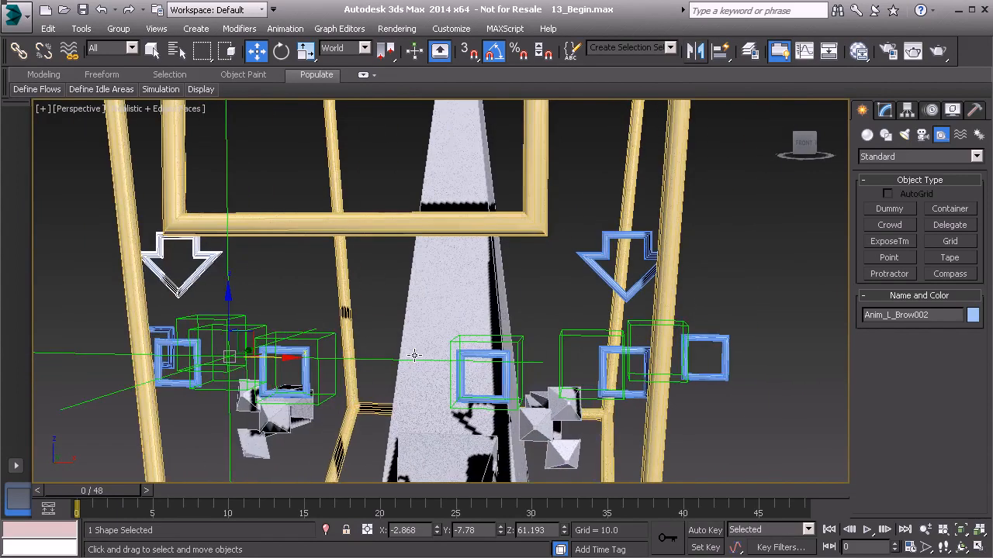
middle_click_drag(233, 316, 275, 310, "alt")
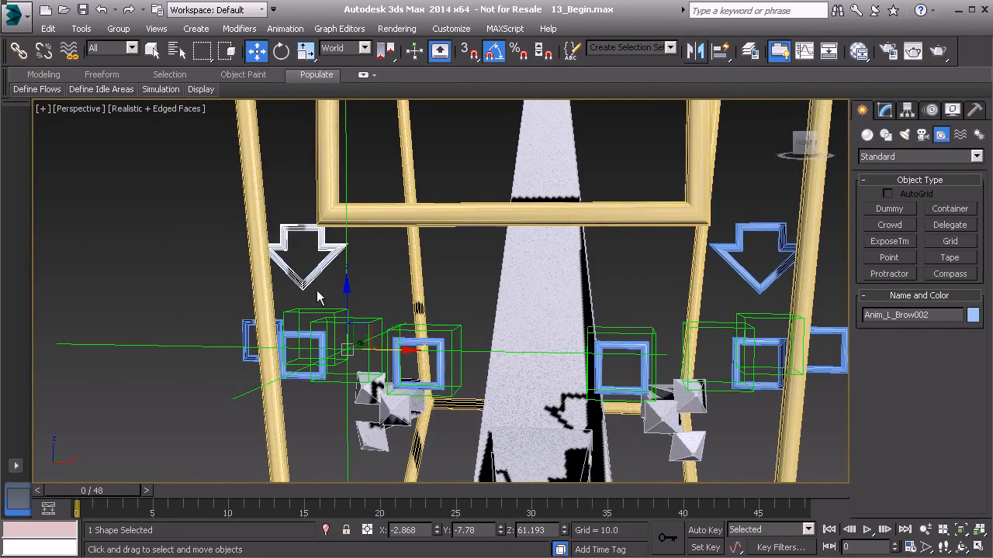
middle_click_drag(330, 293, 353, 290, "alt")
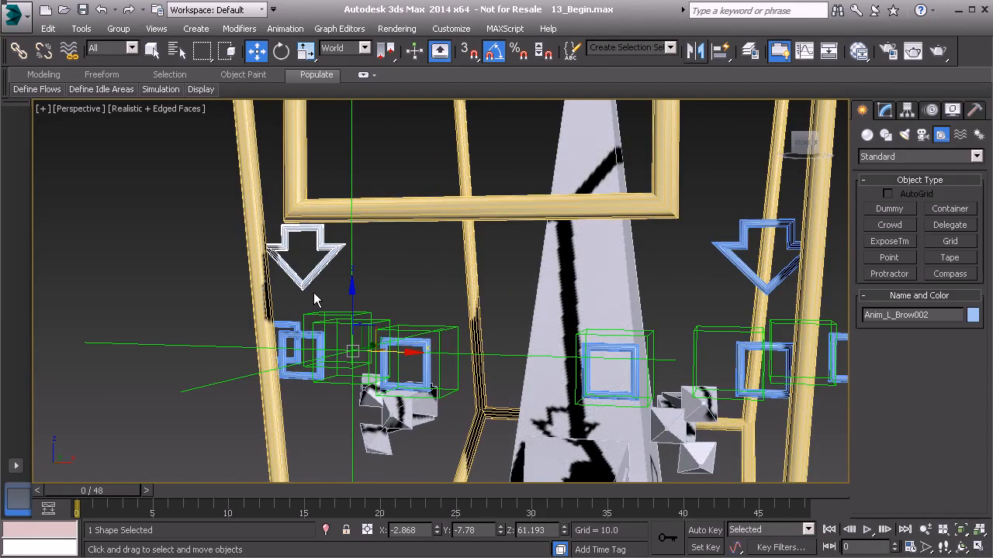
left_click(972, 315)
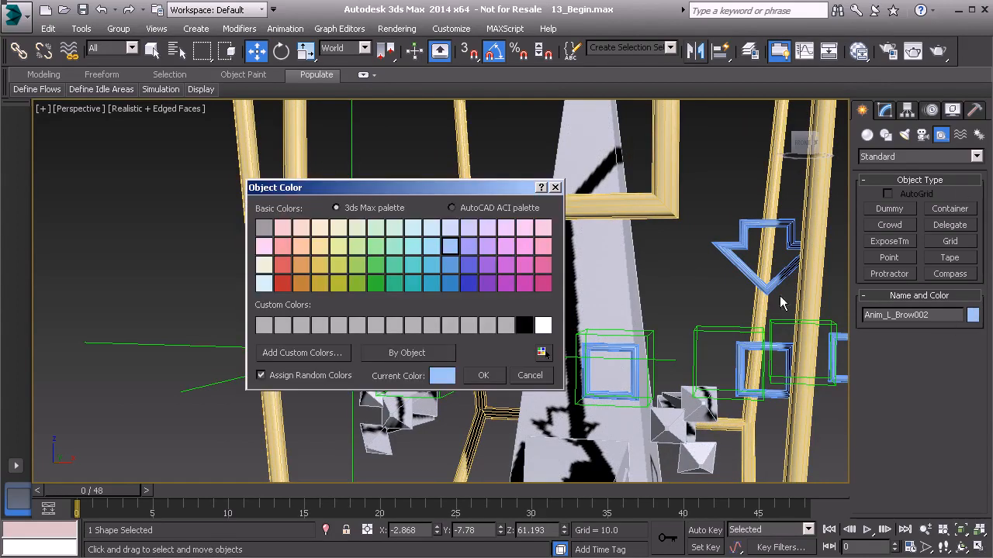
left_click(358, 245)
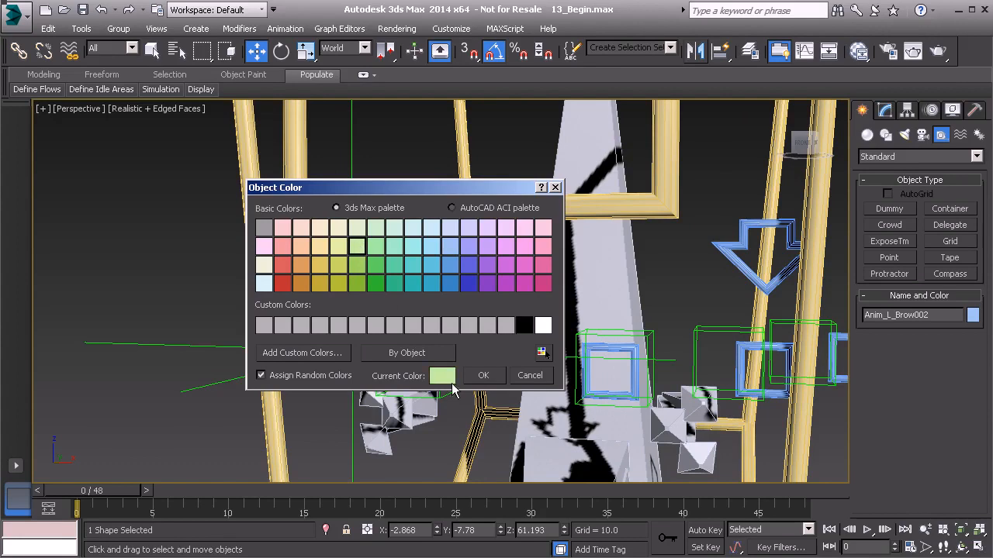
left_click(485, 376)
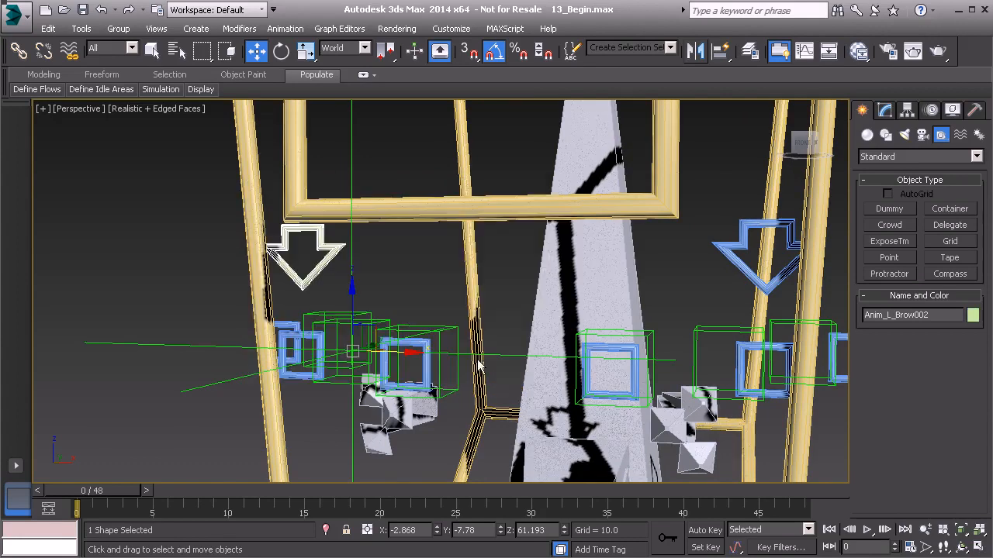
Select the three mirrored square brow controls and change their object color to light green.
left_click(303, 334)
left_click(290, 324, "ctrl")
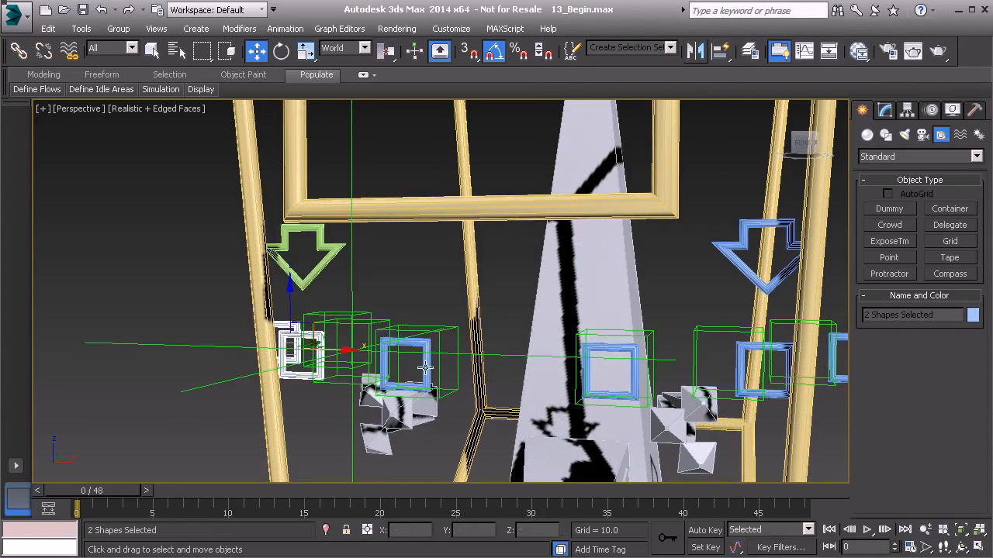
left_click(423, 378, "ctrl")
left_click(973, 315)
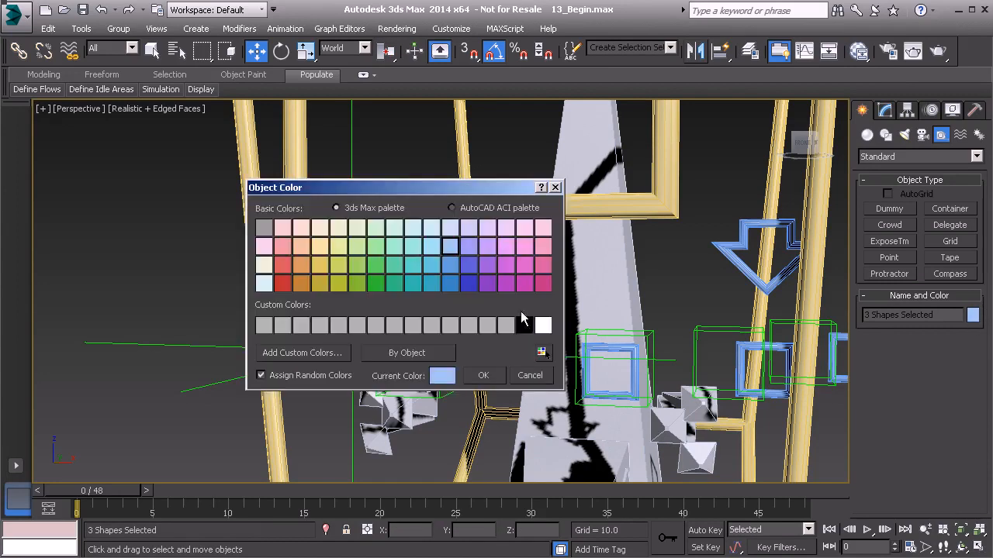
left_click(353, 243)
left_click(482, 376)
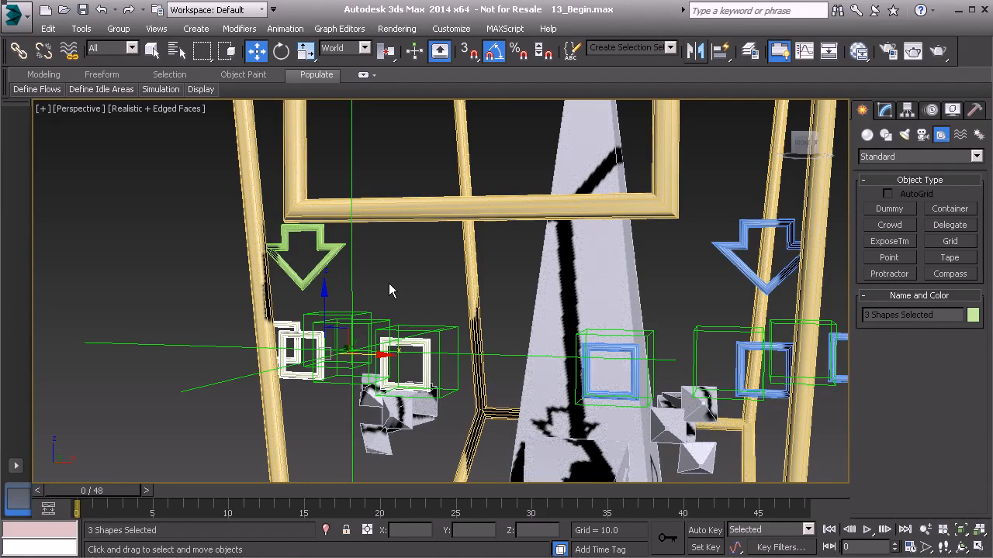
Rename the mirrored arrow control Anim_R_Brow01 and delete the point helper.
key("Page_Up")
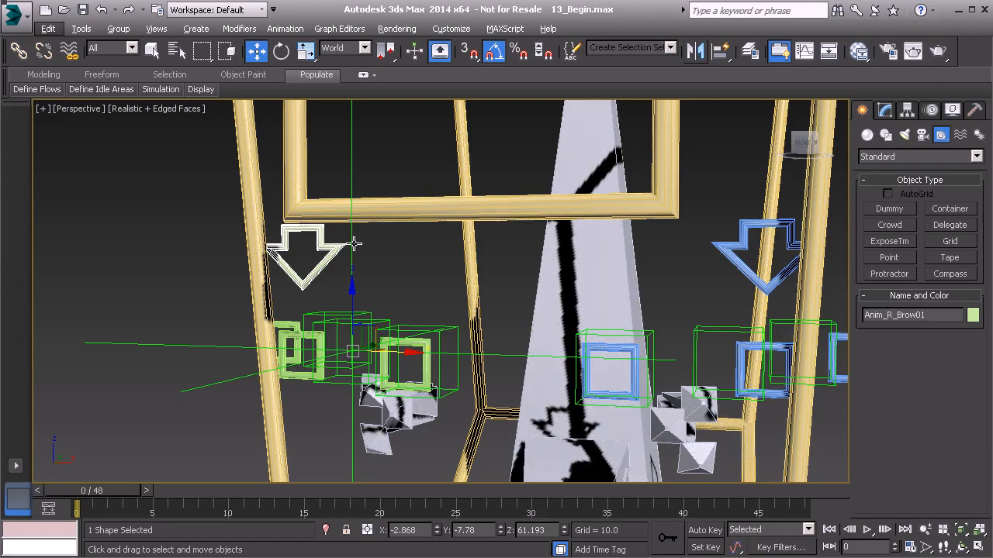
left_click(352, 244)
key("Delete")
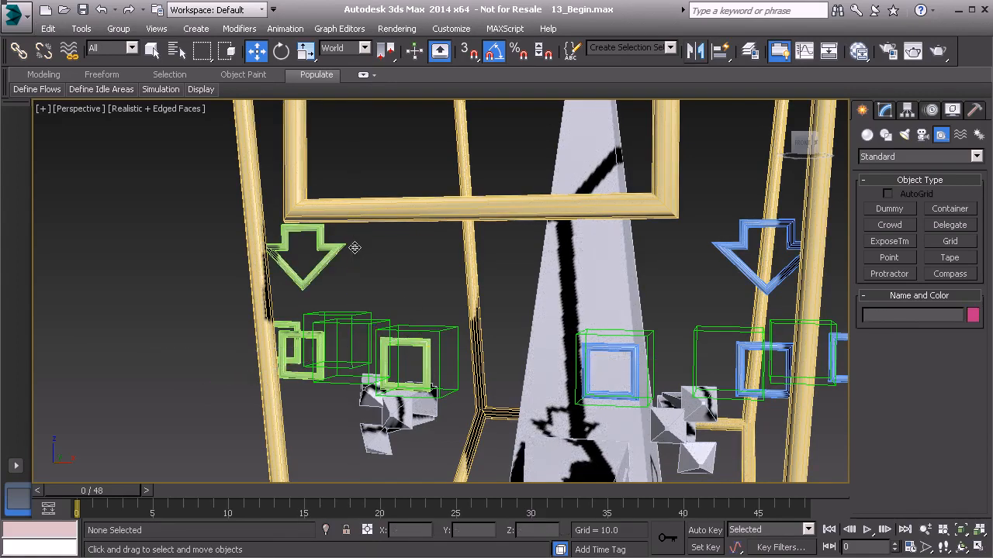
Select both brow arrow controls and all six square brow controls, and freeze their transforms.
left_click(335, 254)
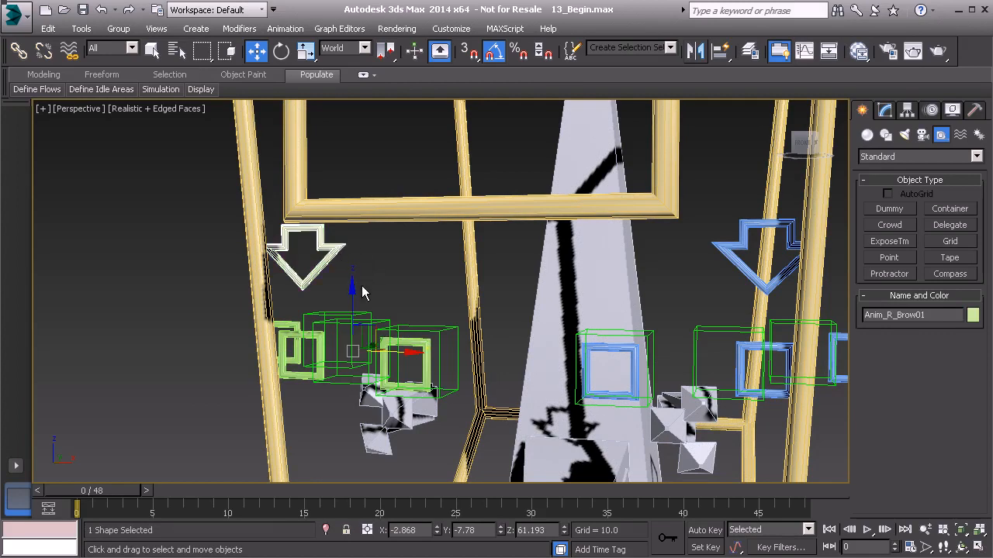
left_click(375, 215)
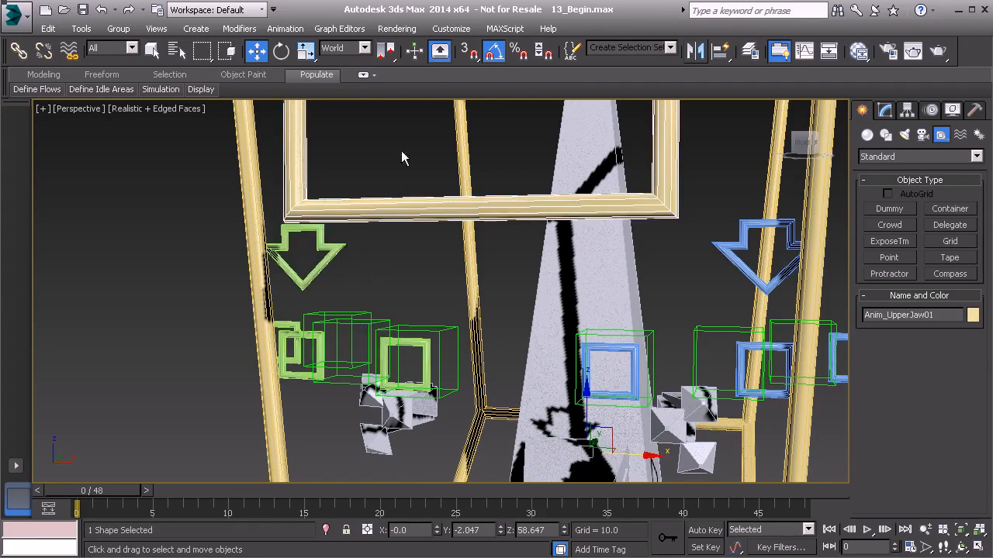
middle_click_drag(354, 207, 386, 262, "alt")
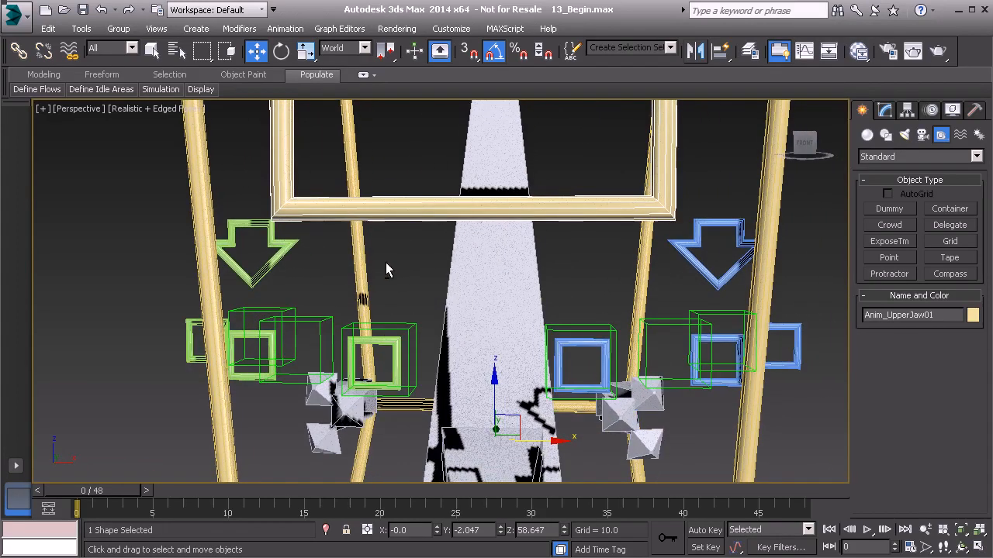
left_click(280, 254)
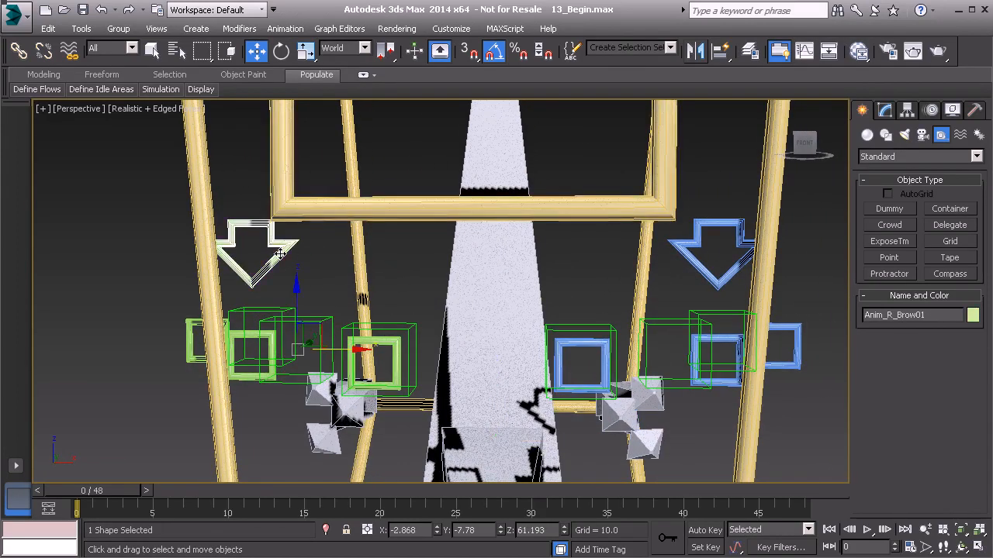
left_click(689, 259, "ctrl")
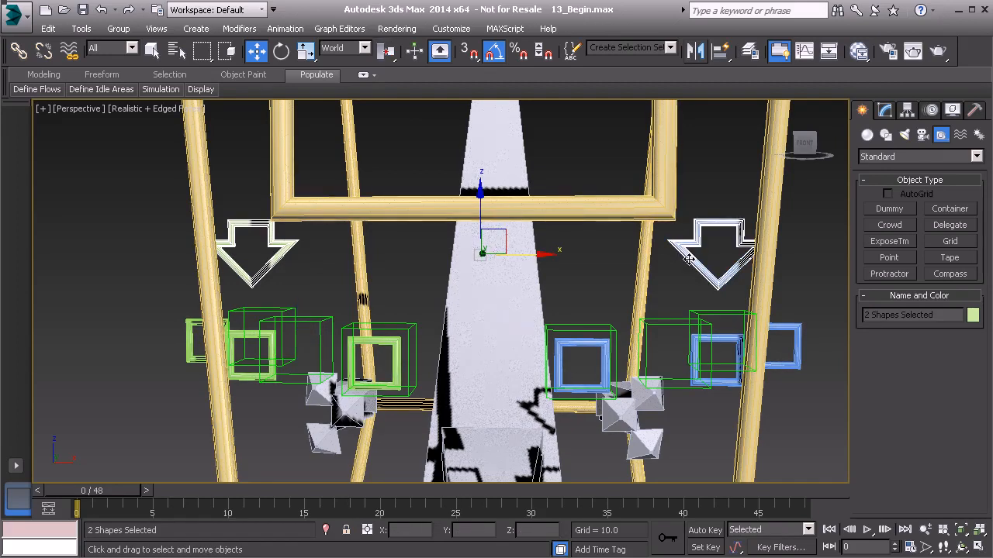
key("ctrl+q")
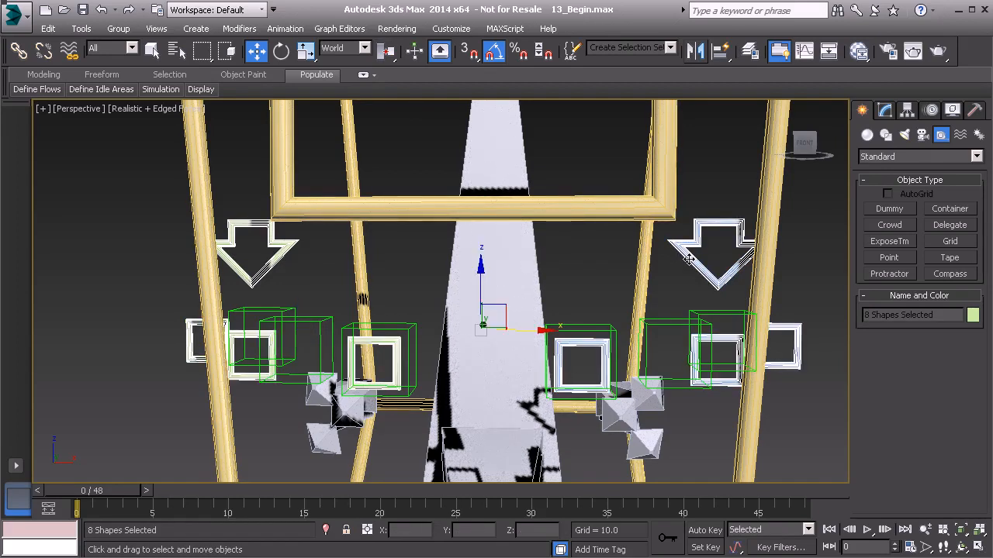
right_click(388, 254)
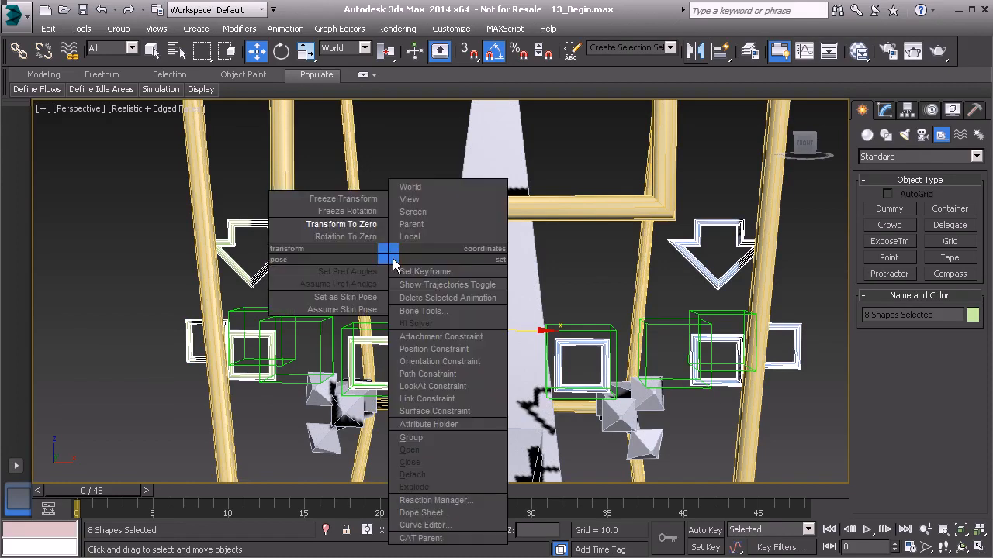
left_click(356, 200)
left_click(445, 421)
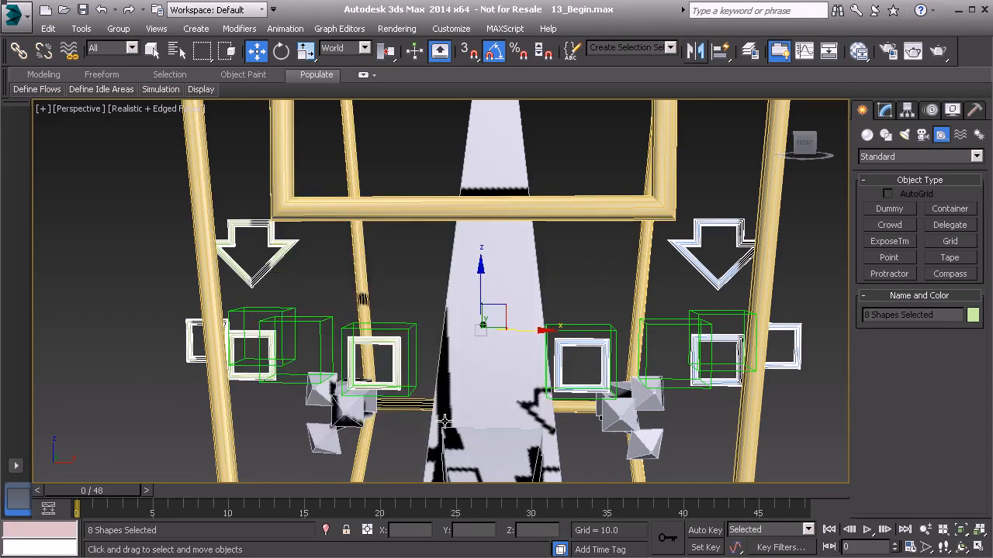
Link the Bn_L_Brow_A01 helper to the innermost blue square brow control as its parent.
middle_click_drag(662, 379, 610, 381, "alt")
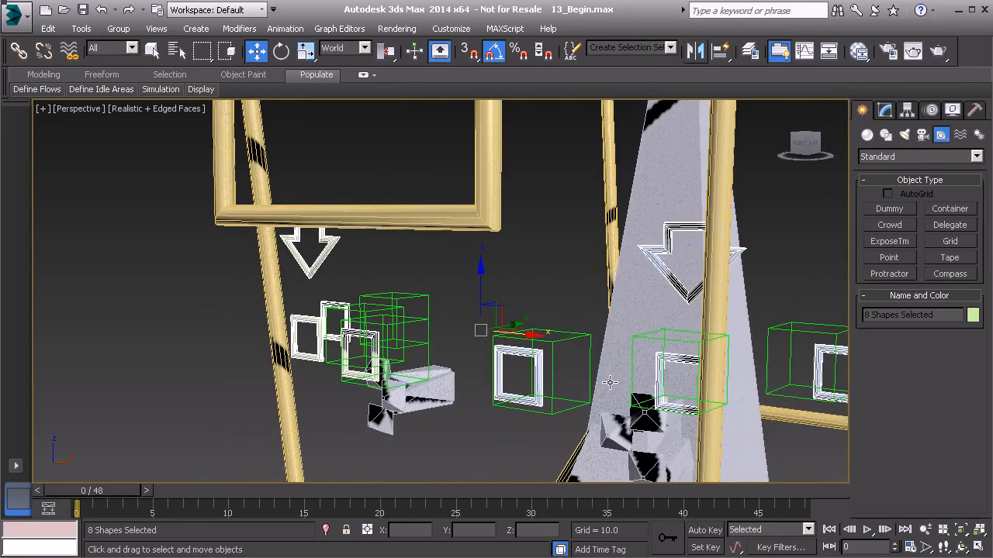
middle_click_drag(403, 263, 475, 327, "alt")
scroll(500, 299, "down", 8)
middle_click_drag(631, 313, 527, 329, "alt")
scroll(496, 321, "up", 4)
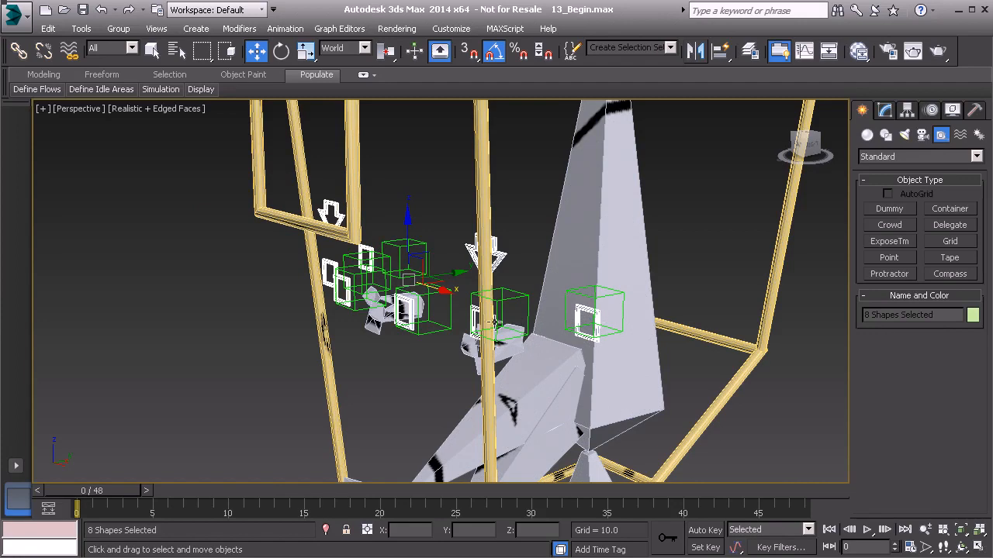
middle_click_drag(396, 302, 430, 314, "alt")
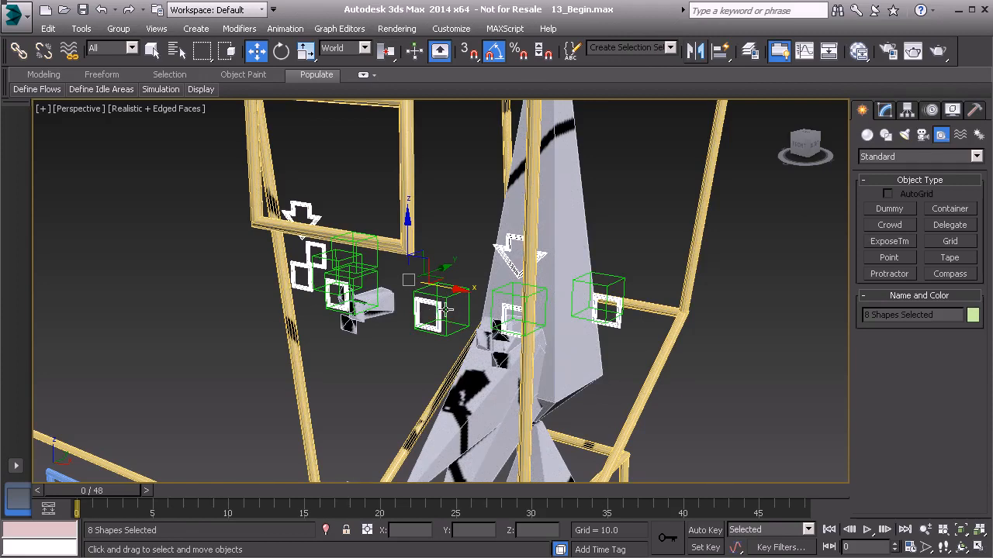
middle_click_drag(445, 314, 437, 311, "alt")
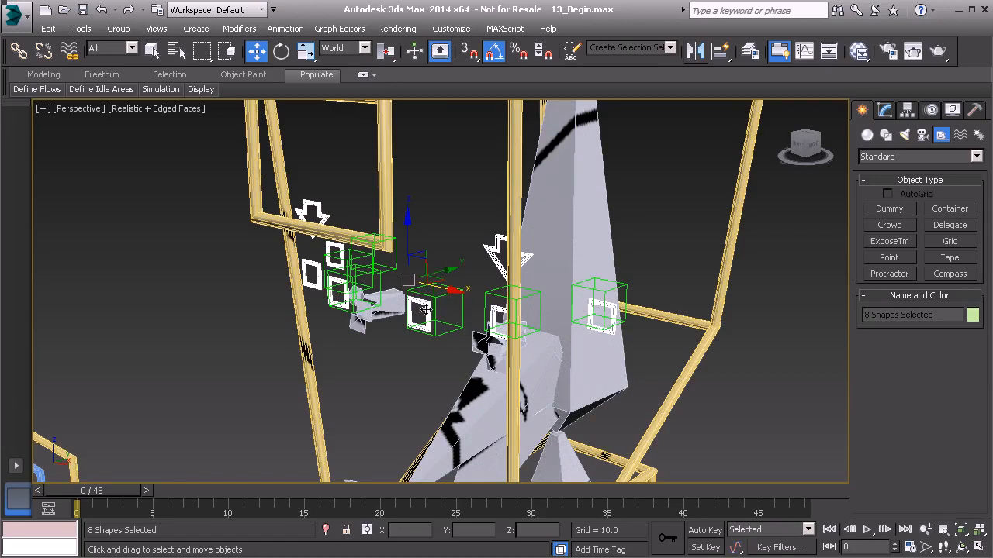
left_click(439, 310)
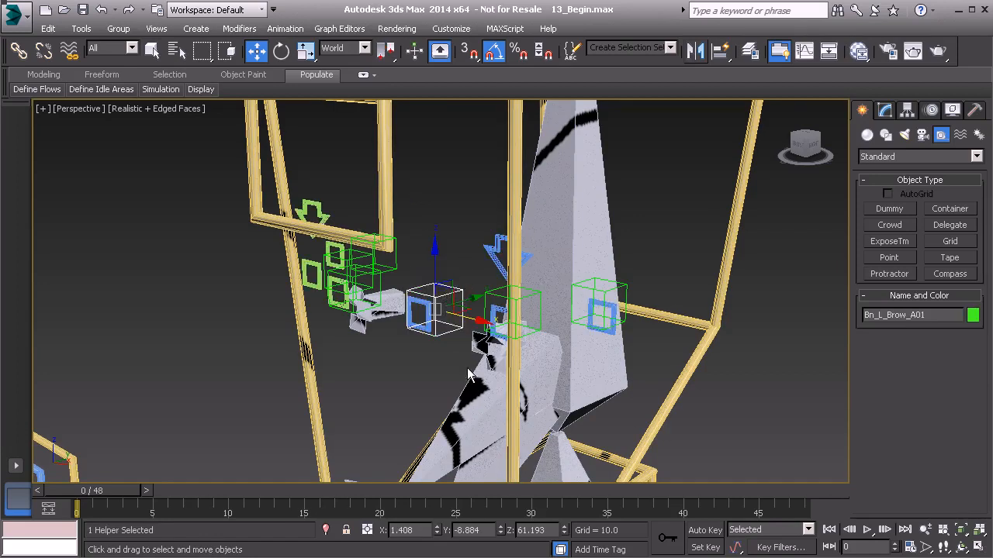
scroll(436, 318, "up", 1)
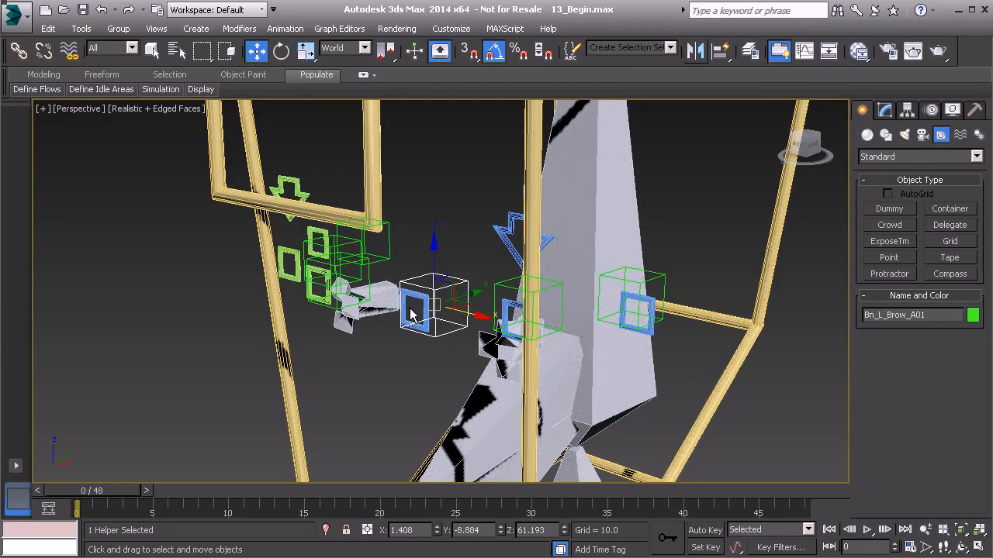
left_click(19, 52)
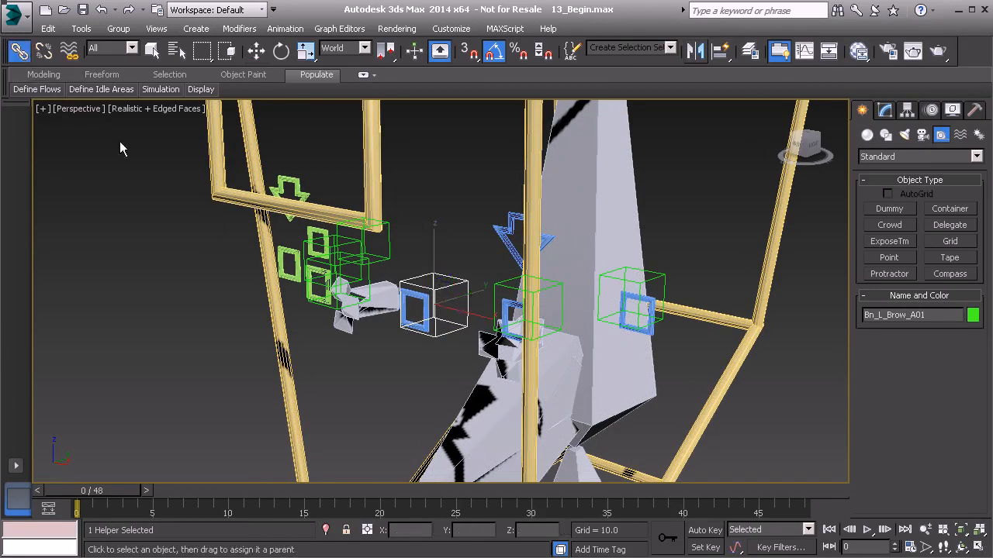
middle_click_drag(425, 310, 420, 319, "alt")
scroll(420, 320, "up", 2)
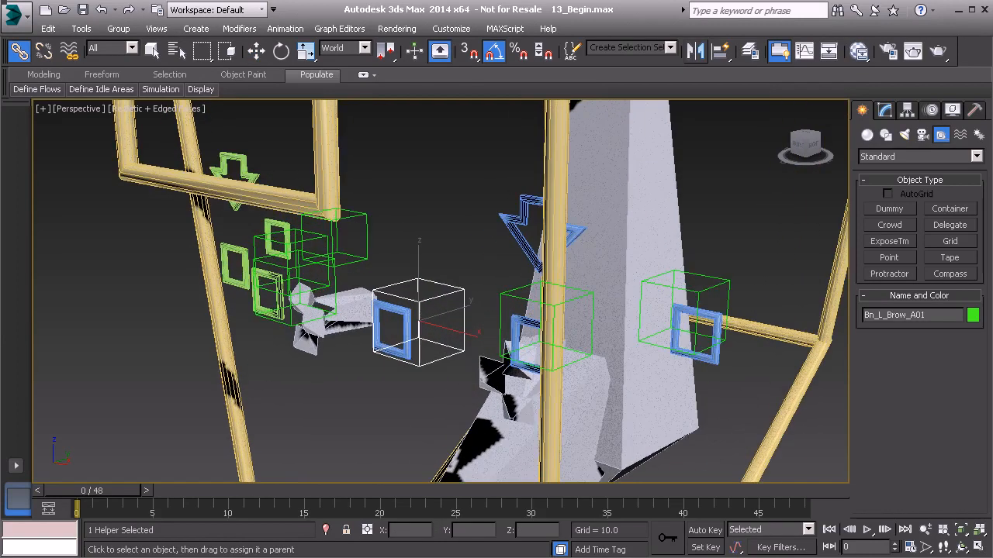
middle_click_drag(450, 321, 533, 306, "alt")
Link the Bn_L_Brow_B01 and Bn_L_Brow_C01 helpers to their matching blue square brow controls.
left_click(455, 292)
left_click_drag(492, 300, 556, 316)
middle_click_drag(556, 318, 555, 329, "alt")
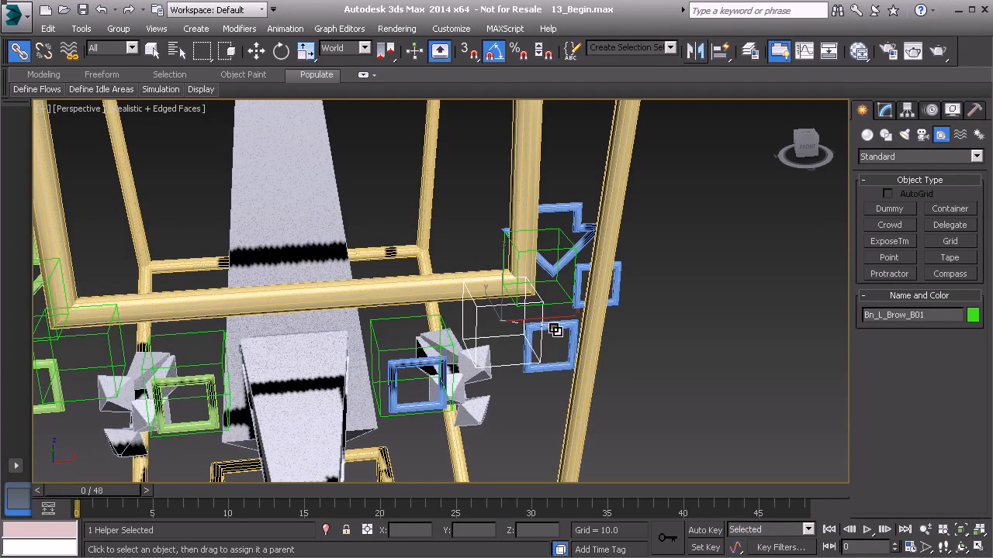
middle_click_drag(647, 324, 619, 279, "alt")
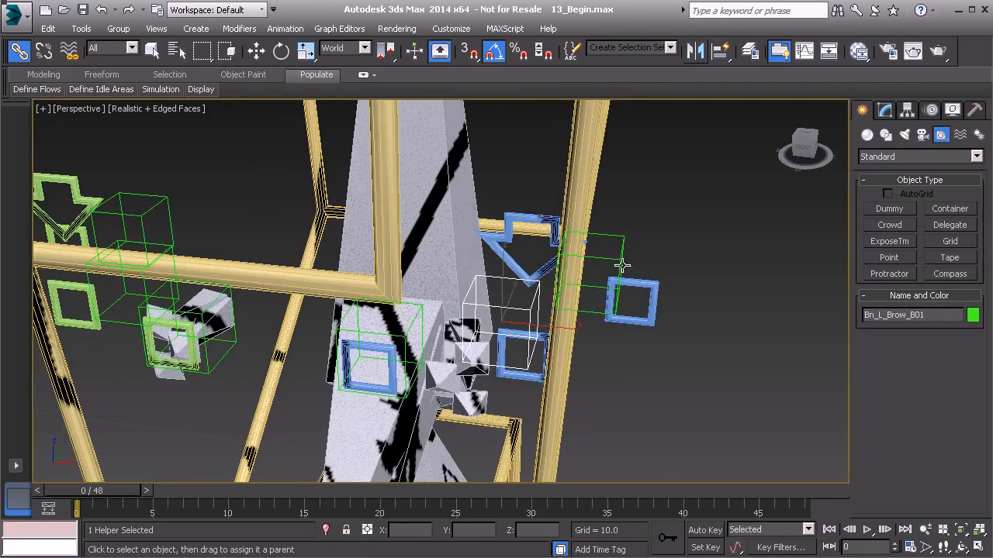
left_click(619, 248)
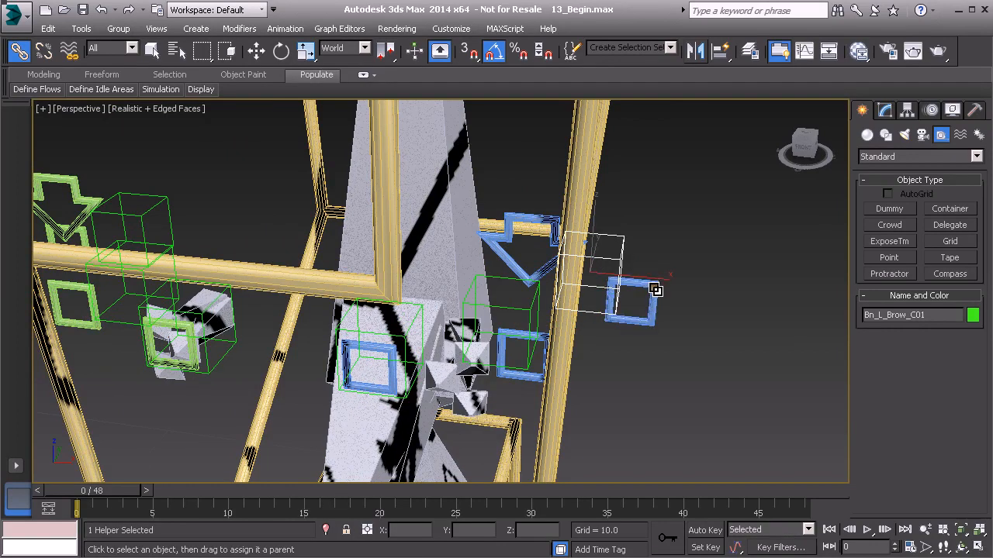
Try moving the blue arrow control Anim_L_Brow01 to test the left brow hierarchy, and cancel the move.
left_click(528, 219)
middle_click_drag(541, 290, 547, 246, "alt")
key("w")
left_click_drag(498, 368, 509, 322)
right_click(509, 321)
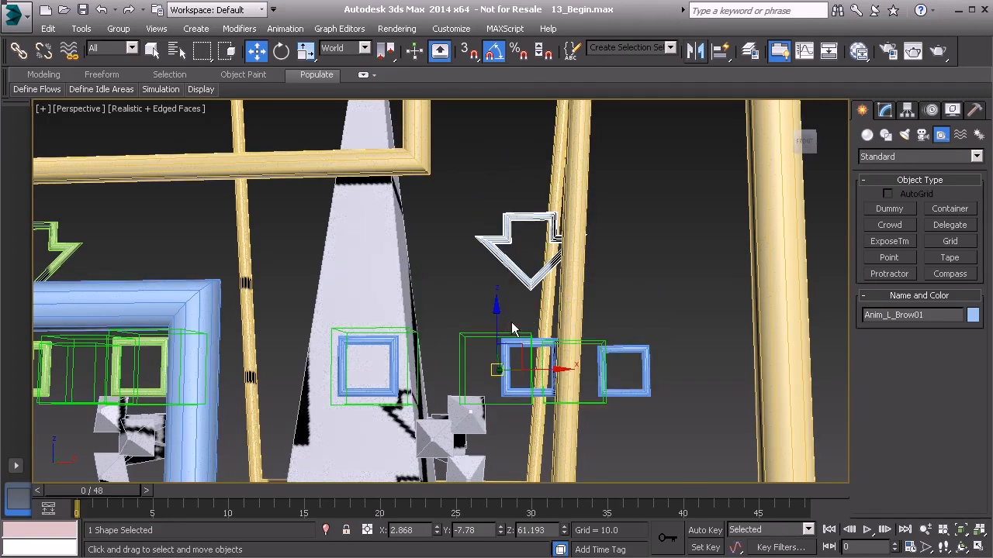
Open the layer manager and unhide the Model layer.
left_click(81, 29)
left_click(118, 152)
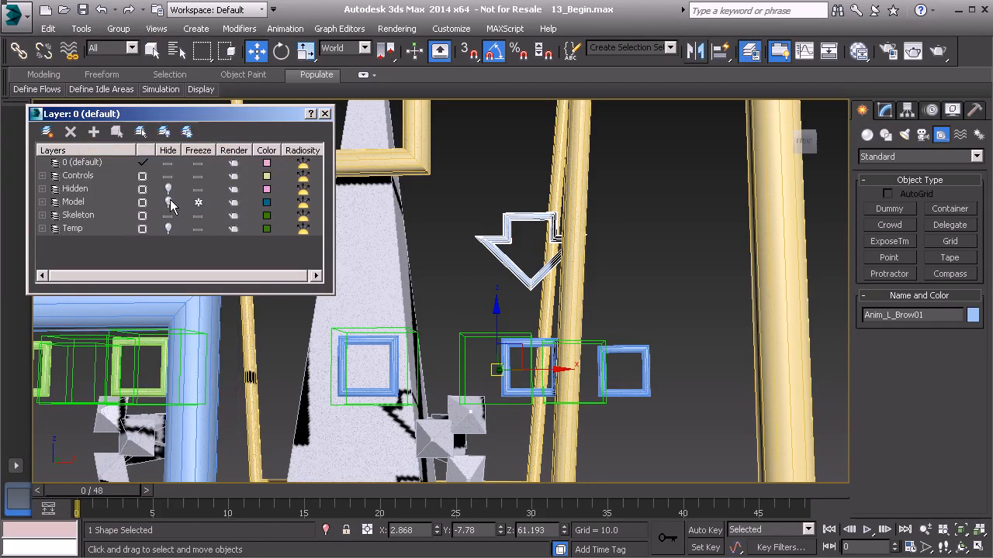
left_click(168, 202)
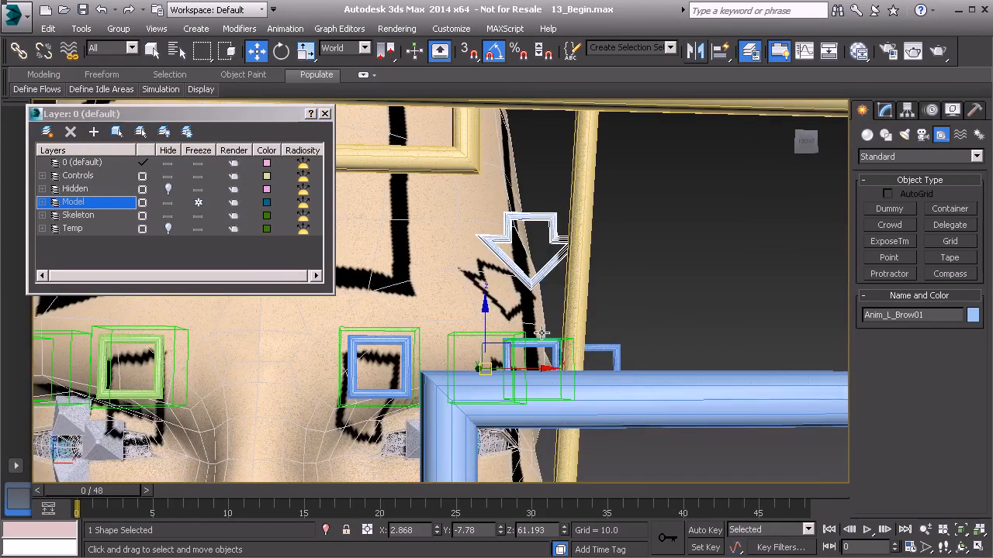
Try moving and uniformly scaling Anim_L_Brow01 against the face model, cancelling each transform.
left_click_drag(488, 370, 491, 323)
right_click(490, 324)
middle_click_drag(595, 333, 517, 342, "alt")
key("r")
left_click_drag(517, 342, 524, 324)
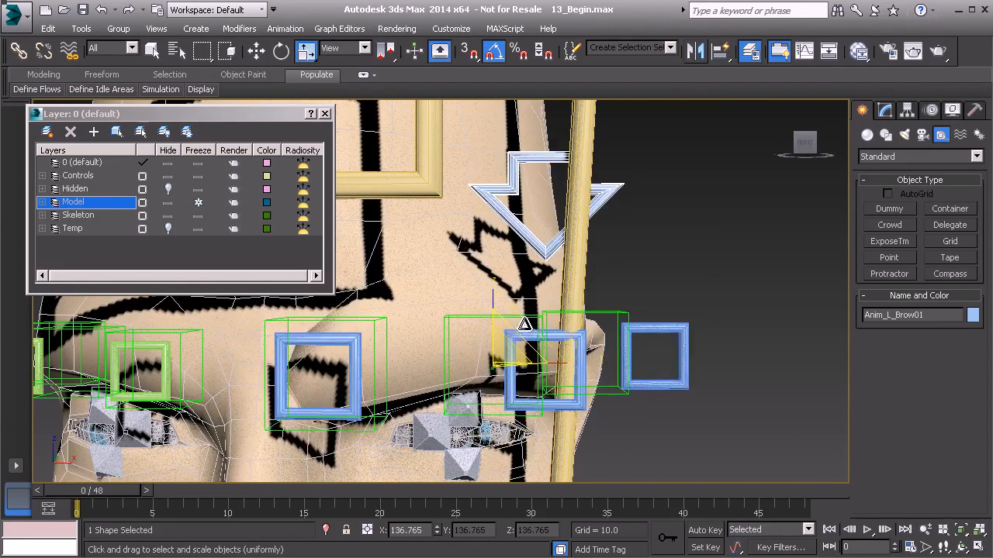
right_click(525, 324)
Try scaling the square controls Anim_L_Brow_C01 and Anim_L_Brow_B01, cancelling each change.
left_click(637, 360)
left_click_drag(575, 343, 591, 306)
right_click(592, 306)
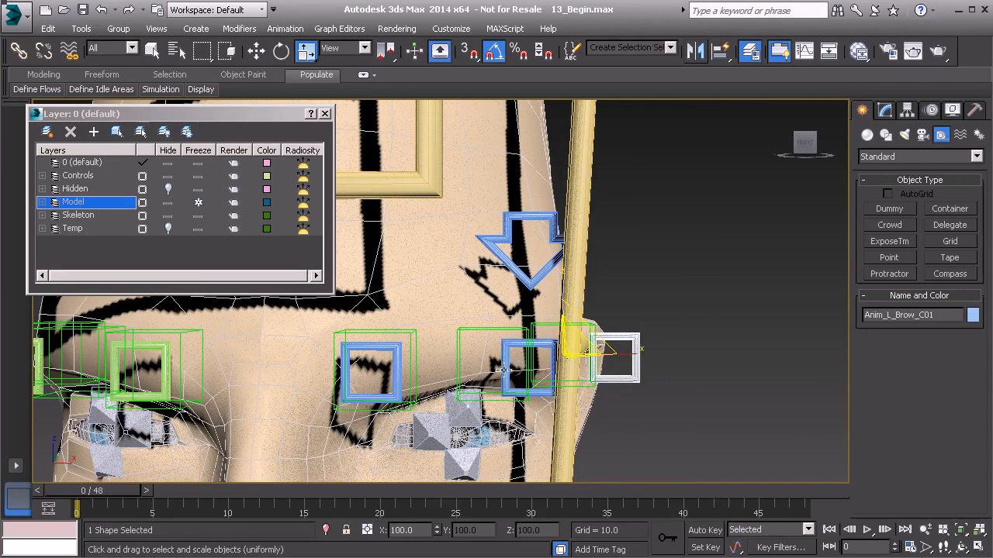
left_click(504, 369)
left_click_drag(504, 370, 525, 291)
right_click(525, 290)
Unhide the Hidden layer to bring back the rig's hidden helpers.
scroll(318, 330, "down", 4)
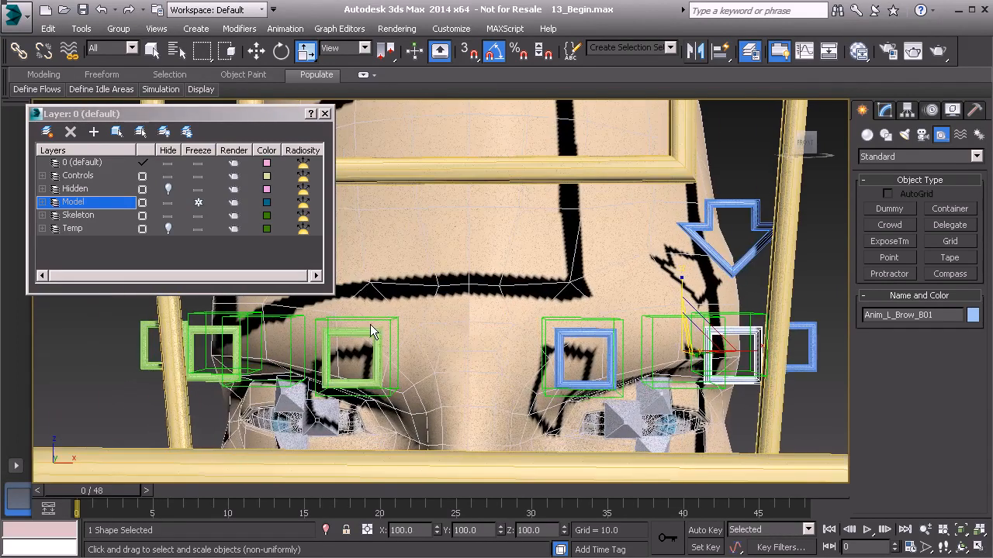
left_click(172, 188)
middle_click_drag(576, 361, 362, 376)
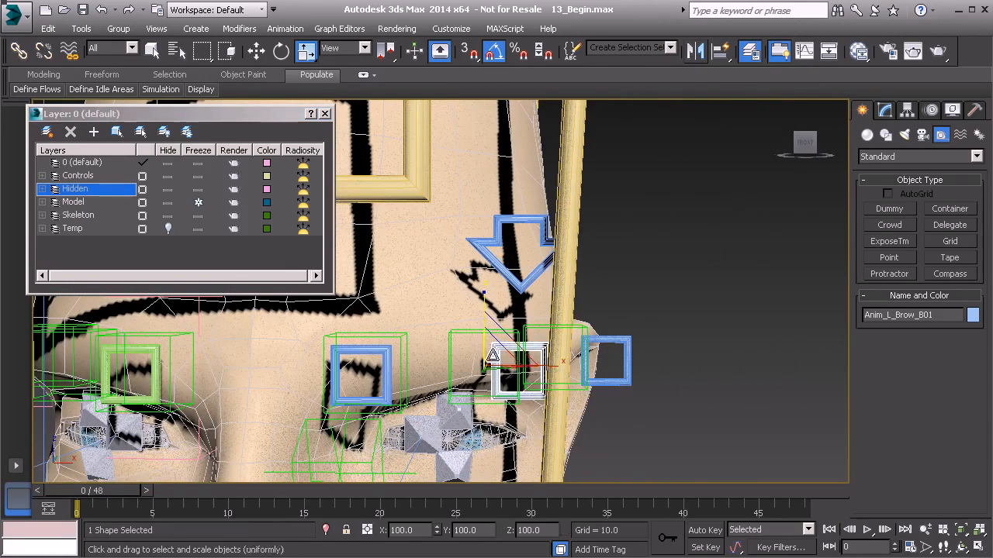
middle_click_drag(400, 344, 338, 353)
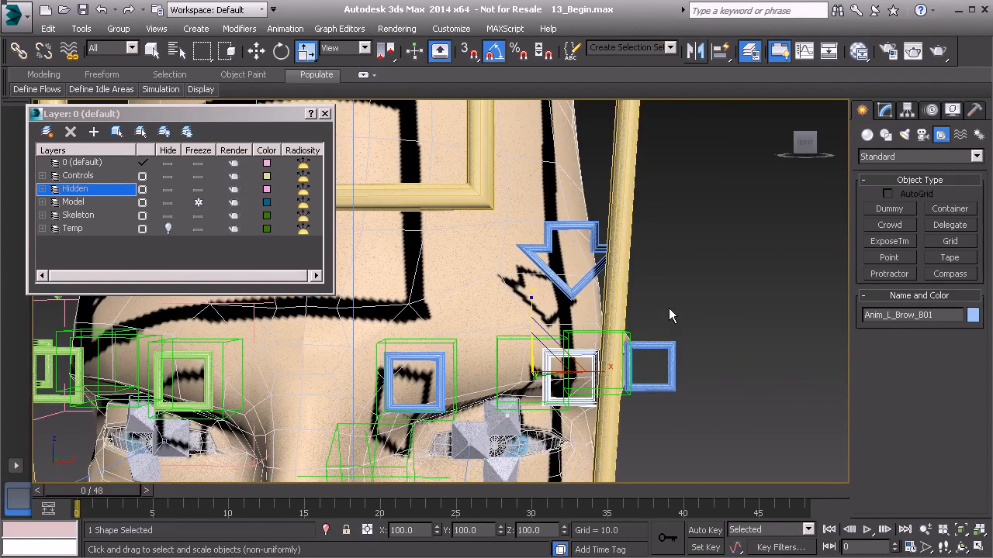
Look up Grp_Bn_Eyebrows01 in the scene object list by searching for G, and close the list without selecting it.
key("h")
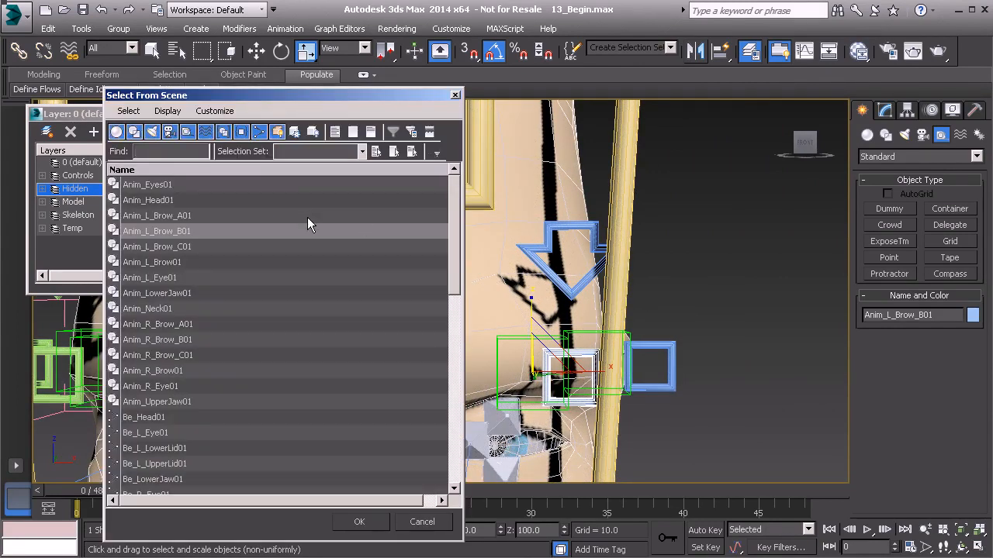
type("G")
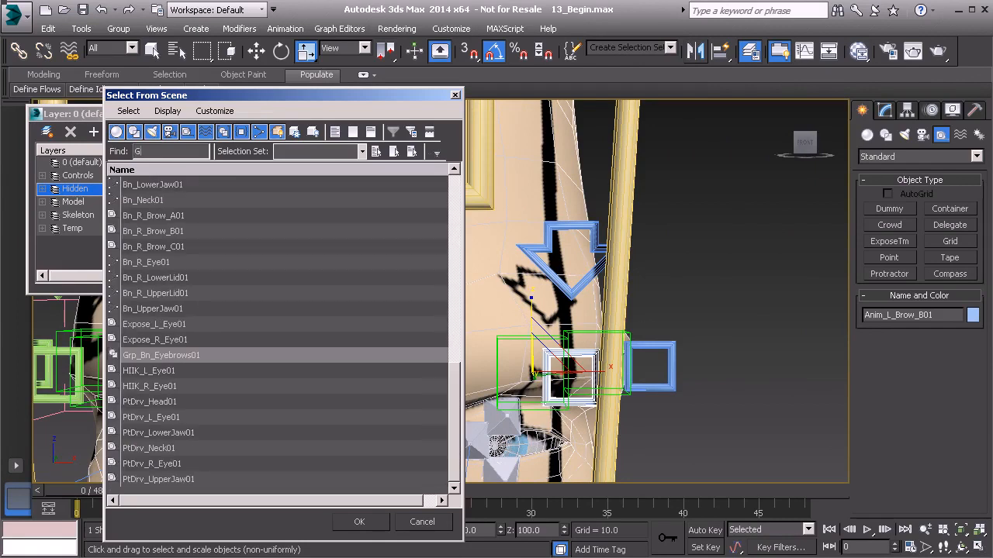
left_click(192, 354)
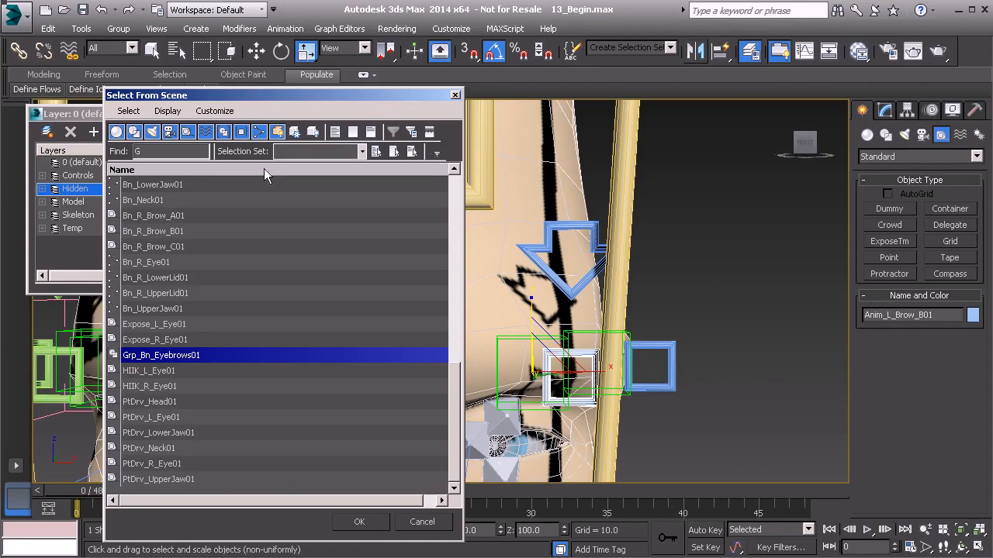
left_click_drag(256, 98, 499, 118)
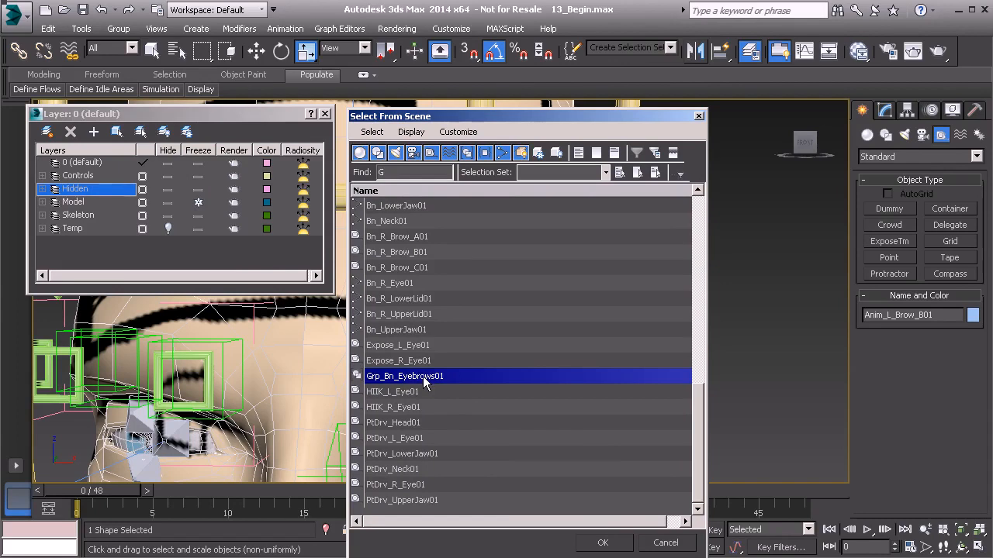
left_click(665, 543)
Link the brow bone helper Bn_R_Brow_C01 to the outermost green square control.
middle_click_drag(212, 365, 318, 367)
middle_click_drag(422, 364, 338, 360)
left_click(19, 51)
scroll(338, 360, "up", 2)
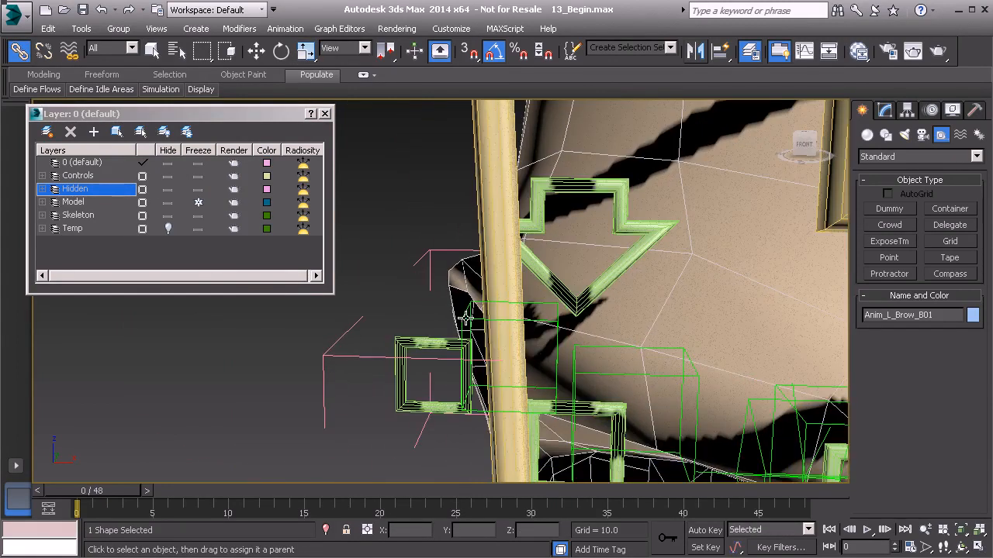
left_click_drag(460, 319, 424, 344)
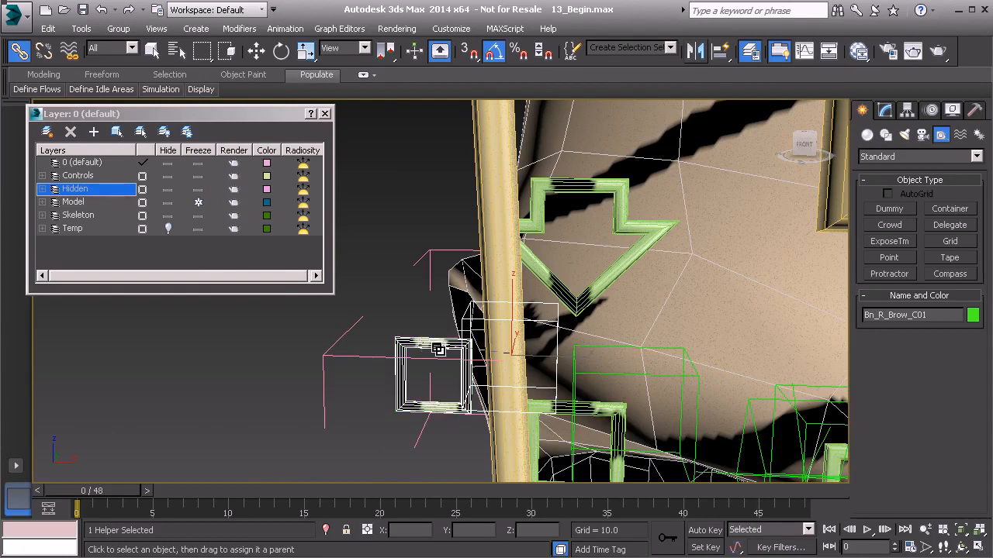
Link the brow bone helper Bn_R_Brow_B01 to the middle green square control.
middle_click_drag(497, 367, 421, 361, "alt")
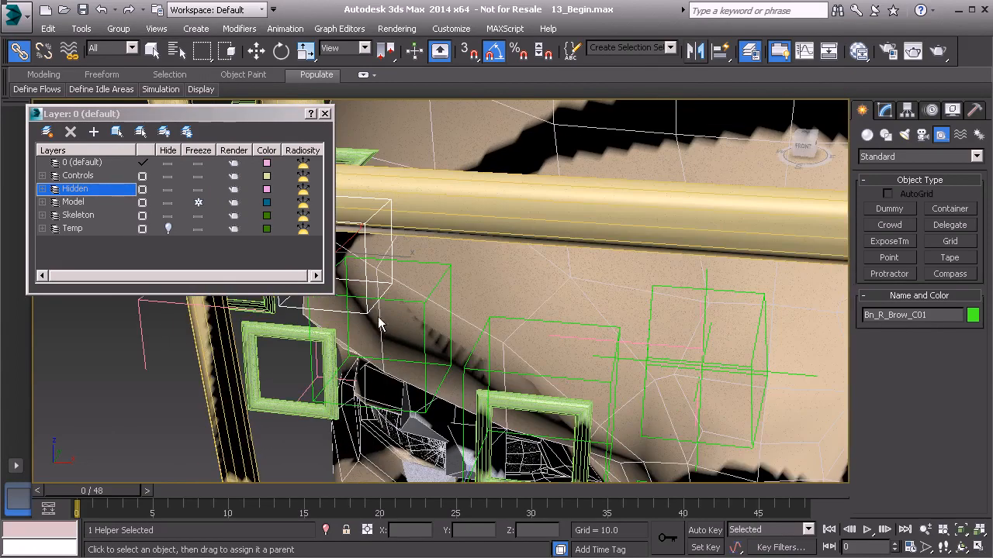
middle_click_drag(396, 291, 381, 323, "alt")
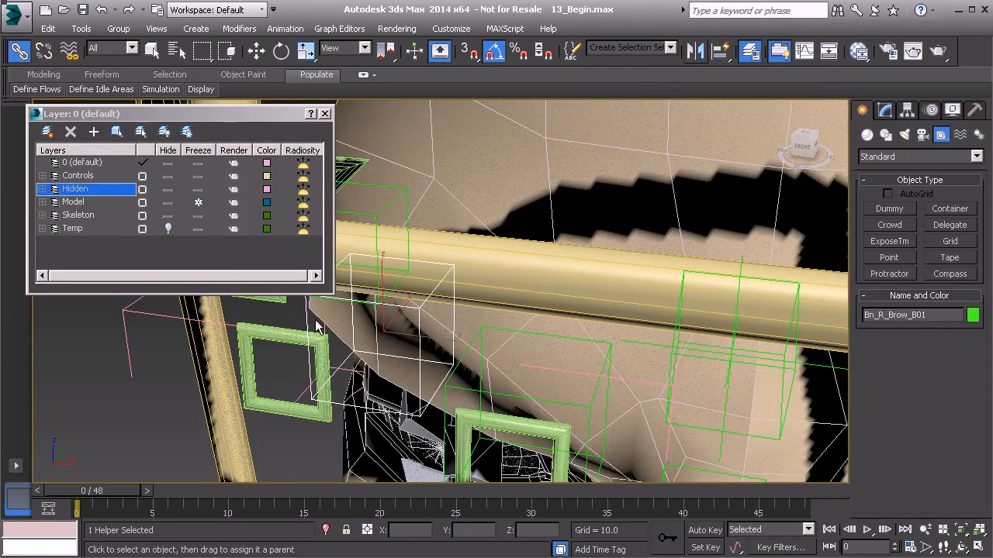
left_click_drag(305, 323, 277, 334)
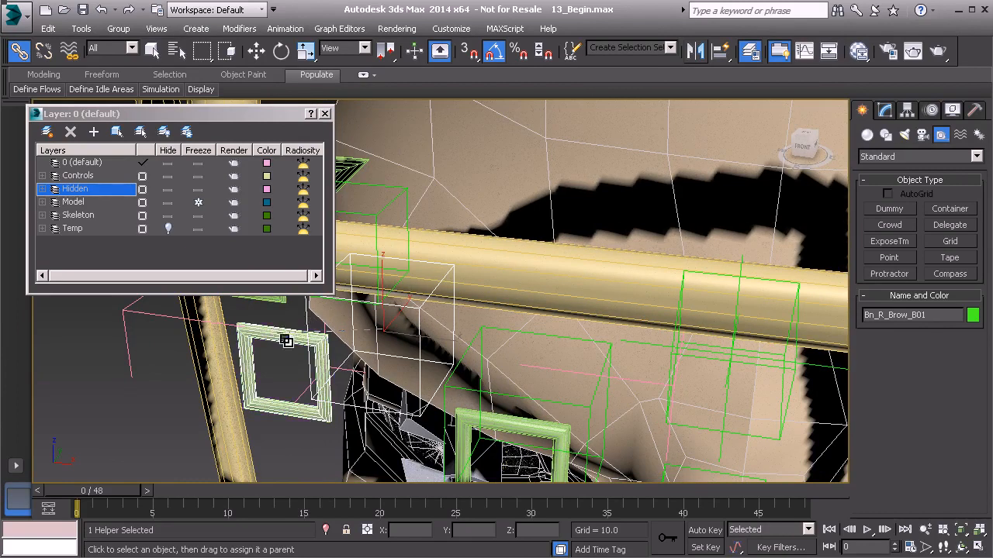
Link the brow bone helper Bn_R_Brow_A01 to the innermost green square control.
middle_click_drag(372, 378, 362, 323, "alt")
left_click(400, 274)
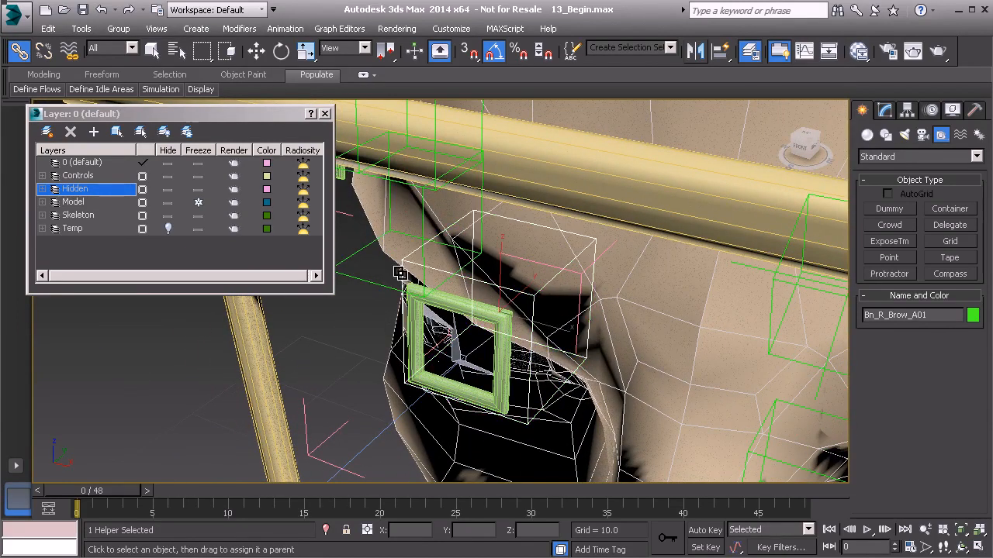
left_click_drag(438, 359, 438, 386)
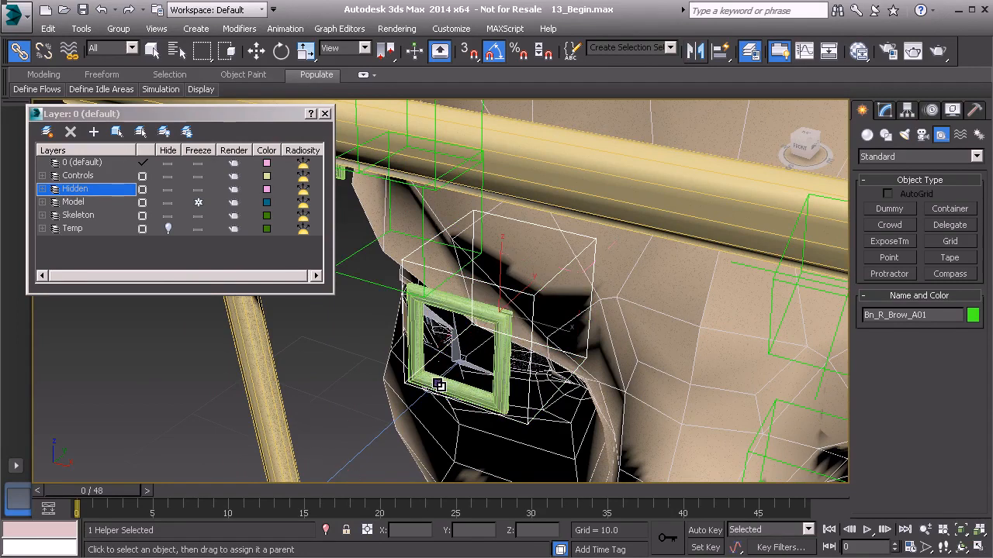
middle_click_drag(437, 385, 463, 354, "alt")
scroll(464, 354, "down", 10)
middle_click_drag(583, 311, 552, 316, "alt")
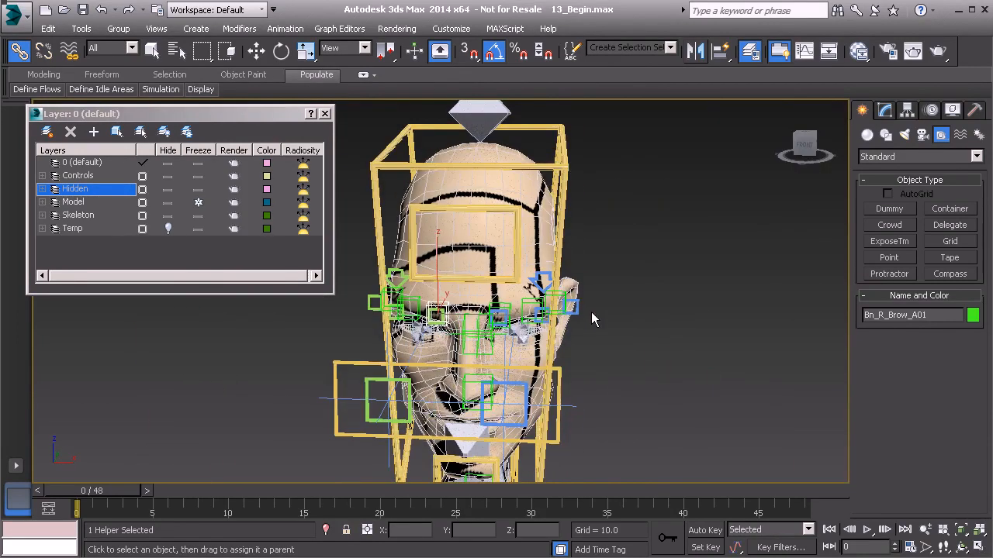
type("h")
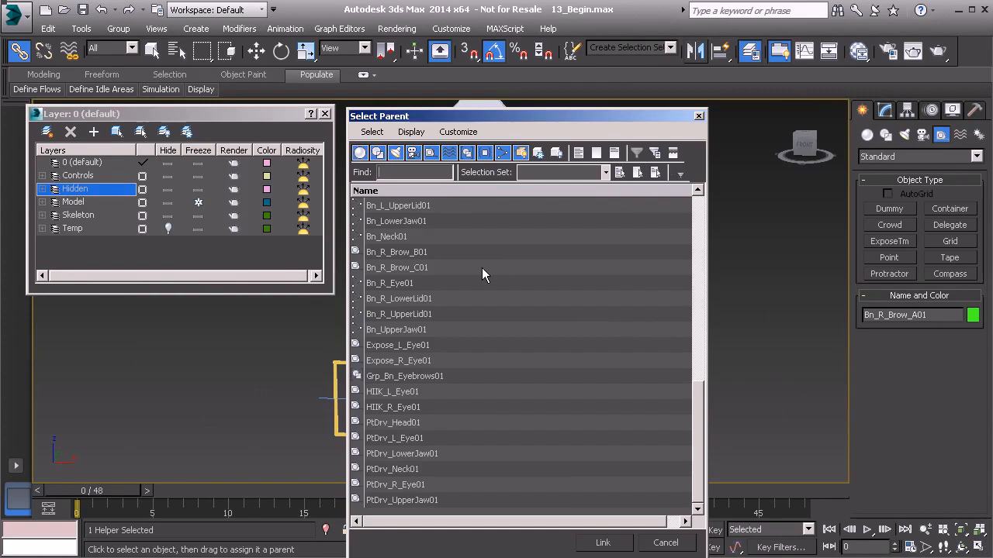
type("grp")
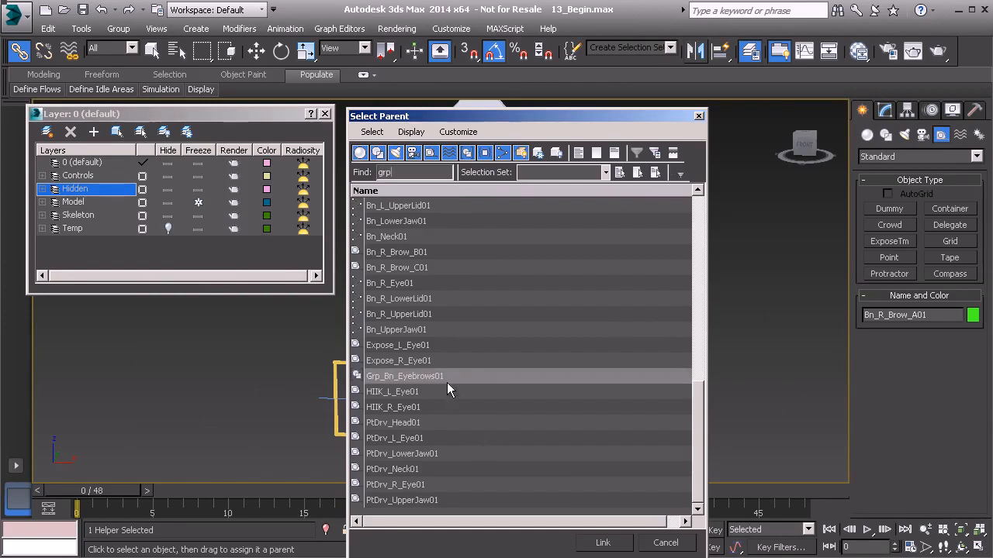
left_click(447, 378)
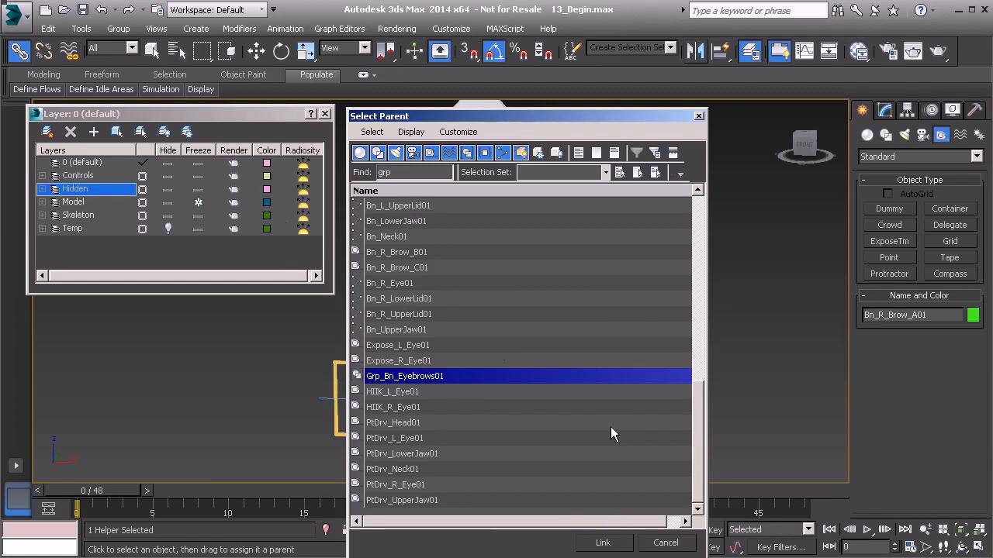
left_click(679, 540)
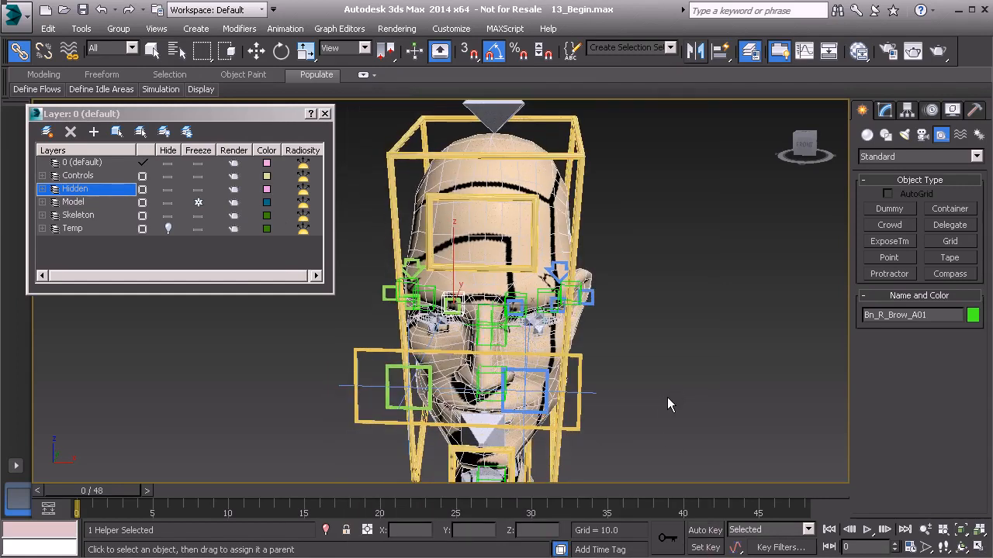
Leave linking mode and select Grp_Bn_Eyebrows01 by searching the scene object list for grp.
key("q")
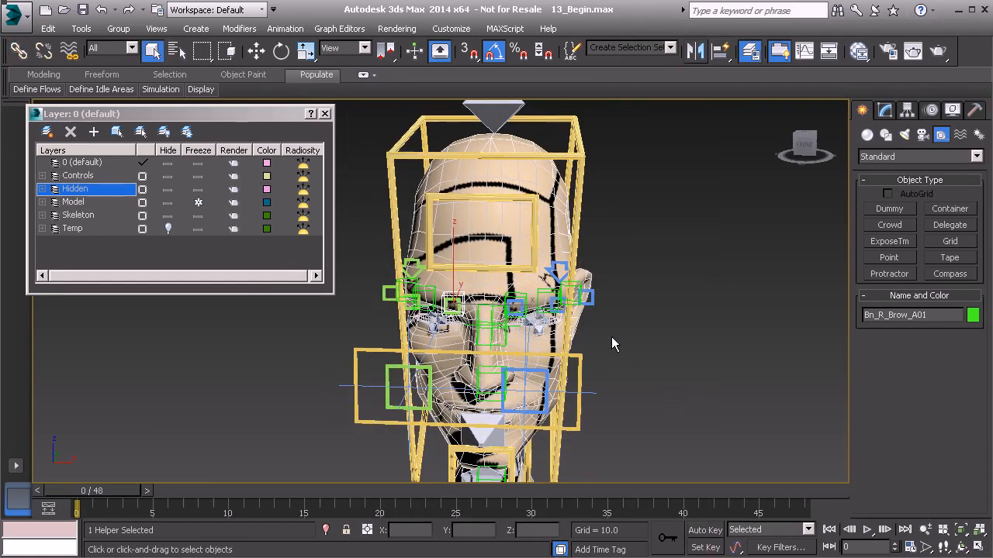
key("h")
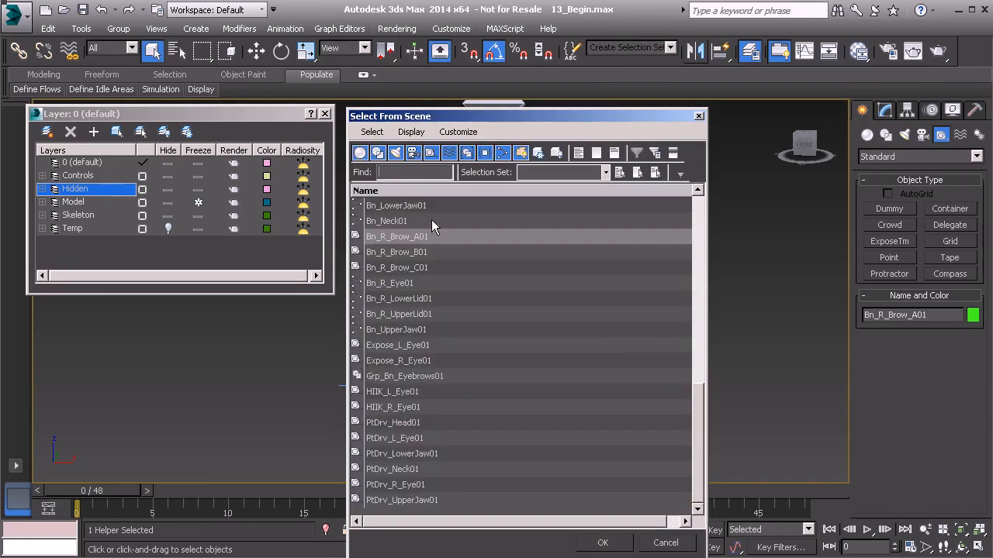
type("grp")
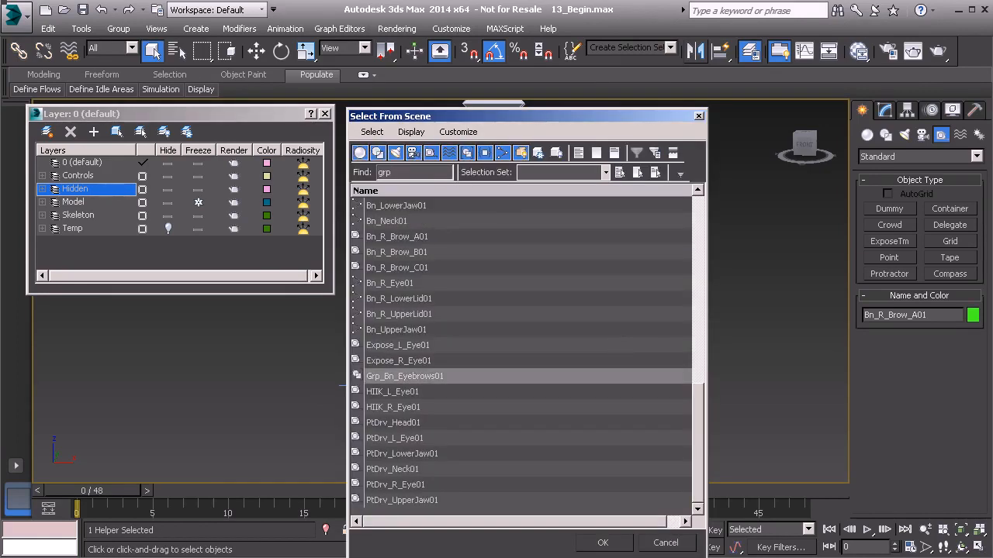
left_click(415, 378)
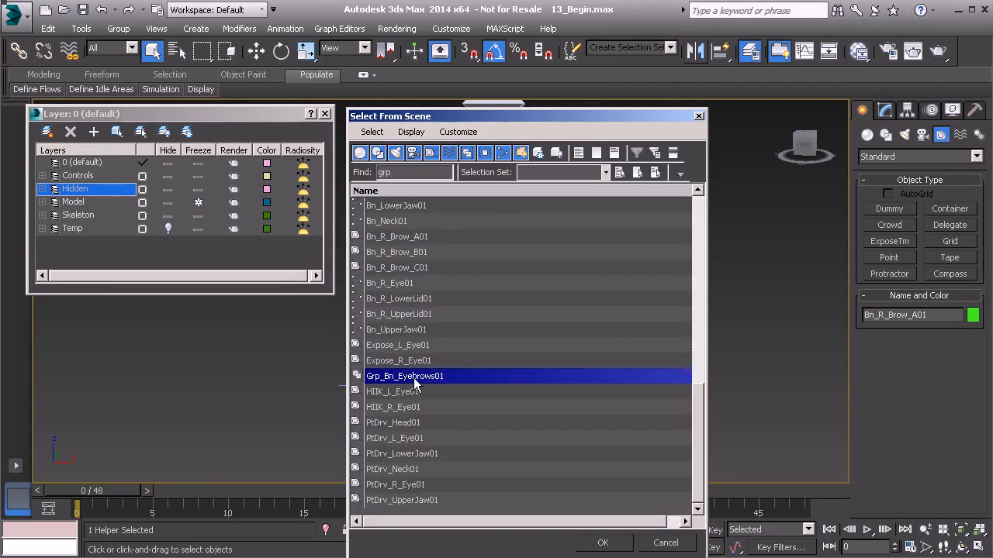
left_click(604, 545)
mouse_move(535, 352)
middle_mouse_down("alt")
mouse_move(587, 342)
mouse_move(517, 359)
mouse_move(533, 357)
middle_mouse_up("alt")
left_click(586, 353)
Try moving the arrow control Anim_R_Brow01 to test the linked brow bones, cancelling the move.
scroll(507, 339, "up", 6)
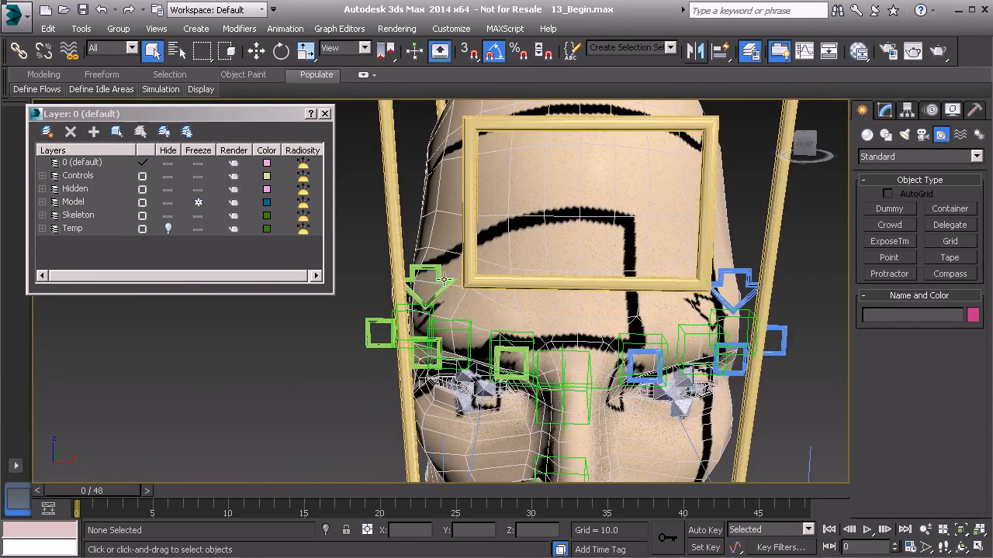
left_click(443, 281)
middle_click_drag(454, 306, 449, 282, "alt")
key("w")
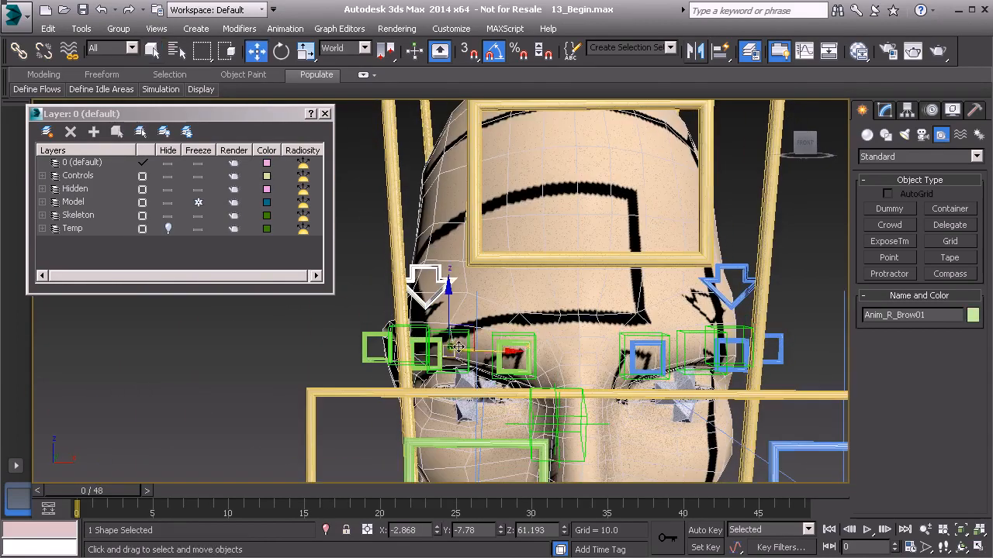
mouse_move(461, 335)
left_mouse_down()
mouse_move(459, 303)
mouse_move(460, 329)
left_mouse_up()
right_click(460, 329)
Try rotating the forehead control Anim_UpperJaw01 to test the rig, and undo the rotation.
middle_click_drag(615, 363, 505, 330, "alt")
left_click(380, 225)
middle_click_drag(380, 227, 510, 308, "alt")
key("e")
left_click_drag(522, 387, 492, 368)
key("ctrl+z")
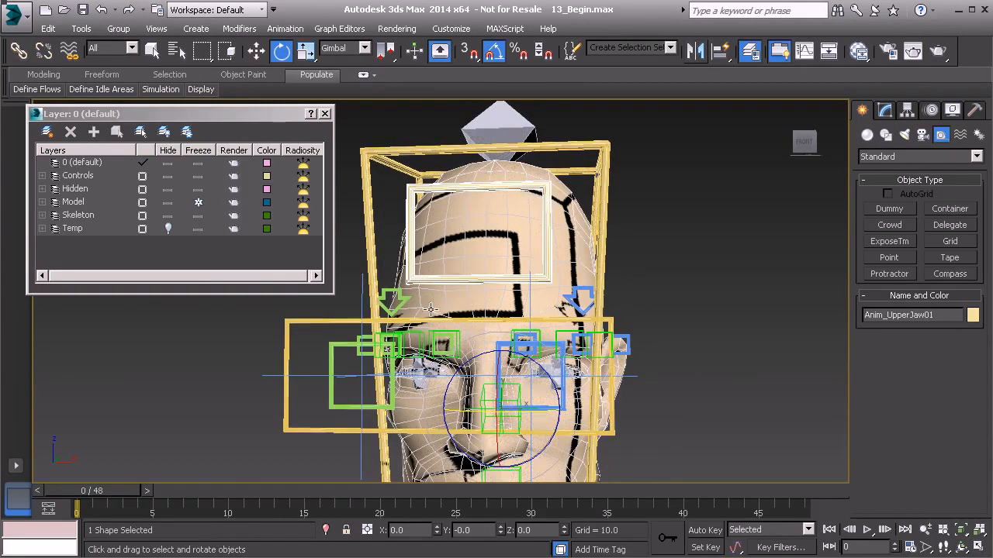
middle_click_drag(623, 334, 539, 341, "alt")
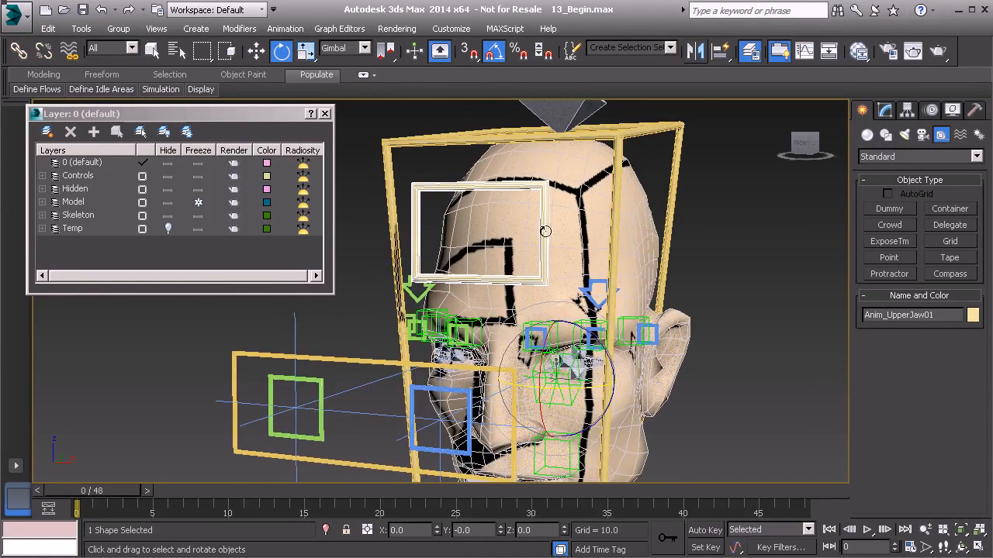
middle_click_drag(585, 275, 552, 301, "alt")
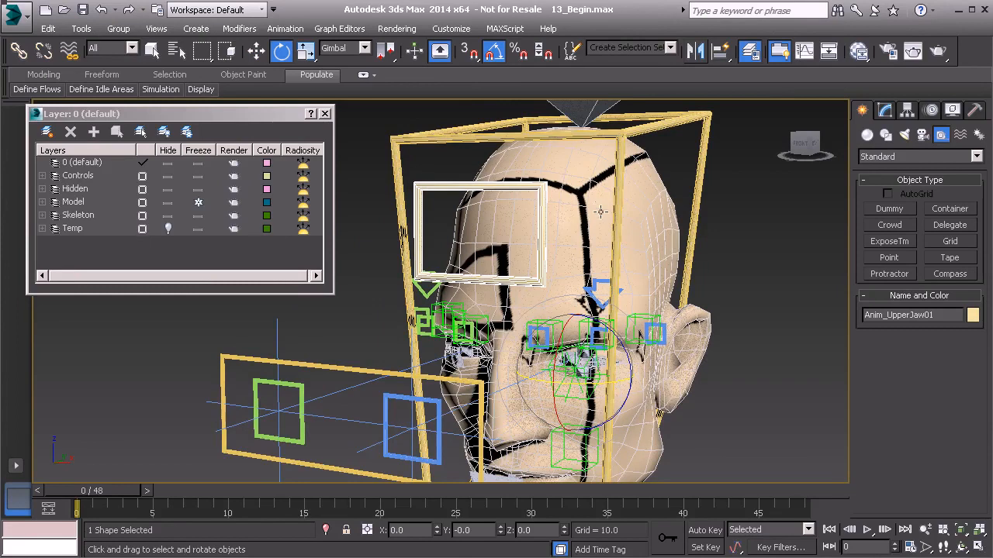
middle_click_drag(610, 226, 567, 229)
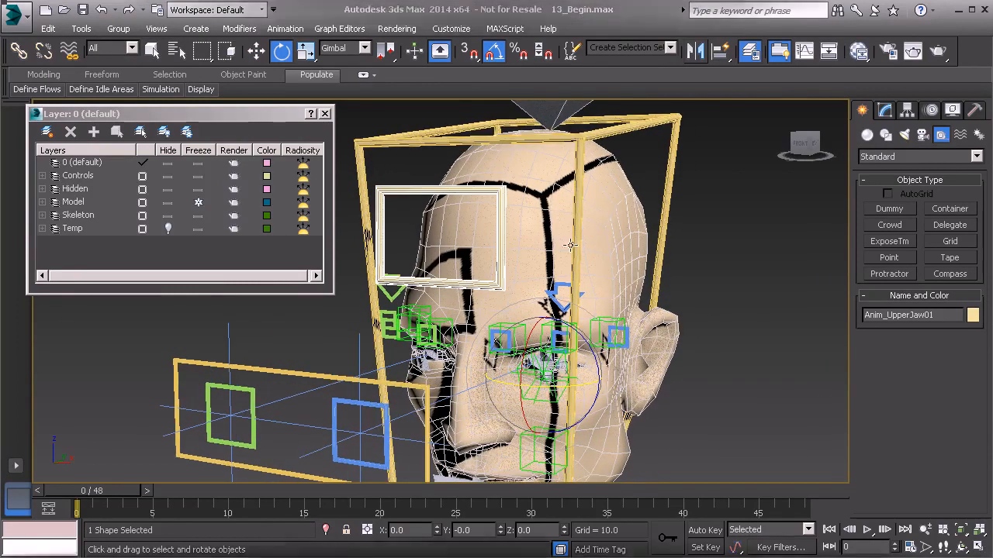